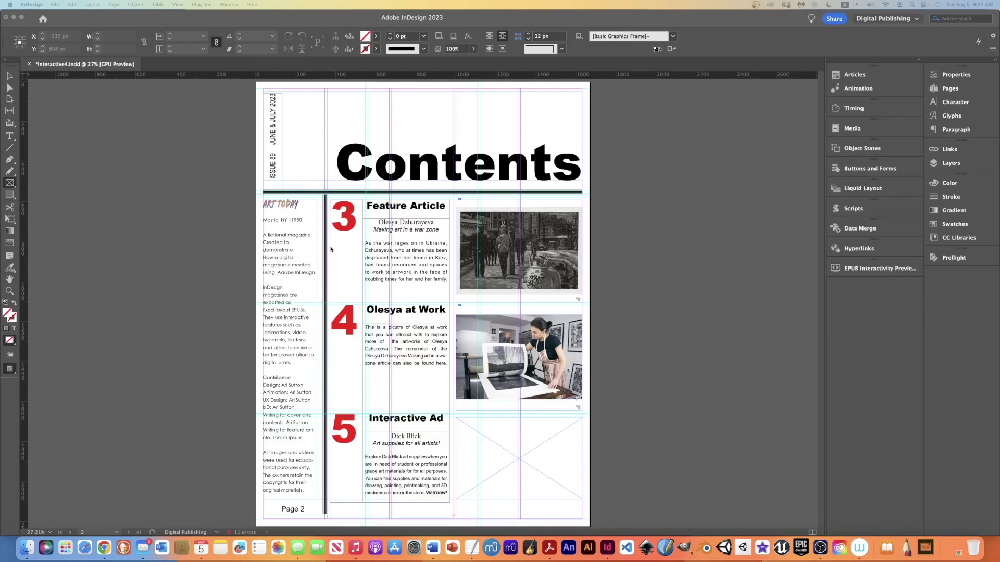
Dismiss the rectangle size prompt, return to the Selection tool and clear the selection
scroll(330, 358, "up", 10)
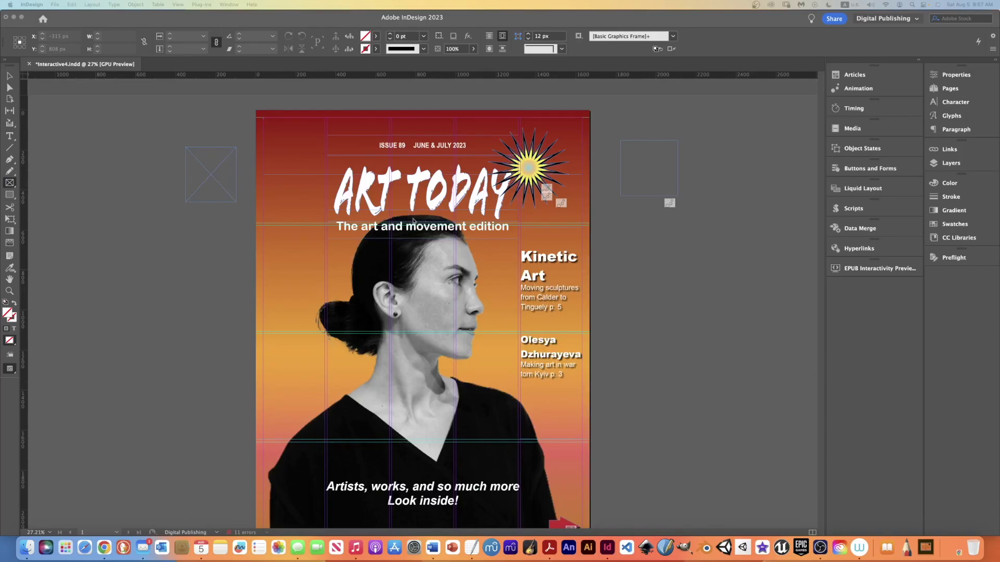
scroll(401, 302, "down", 10)
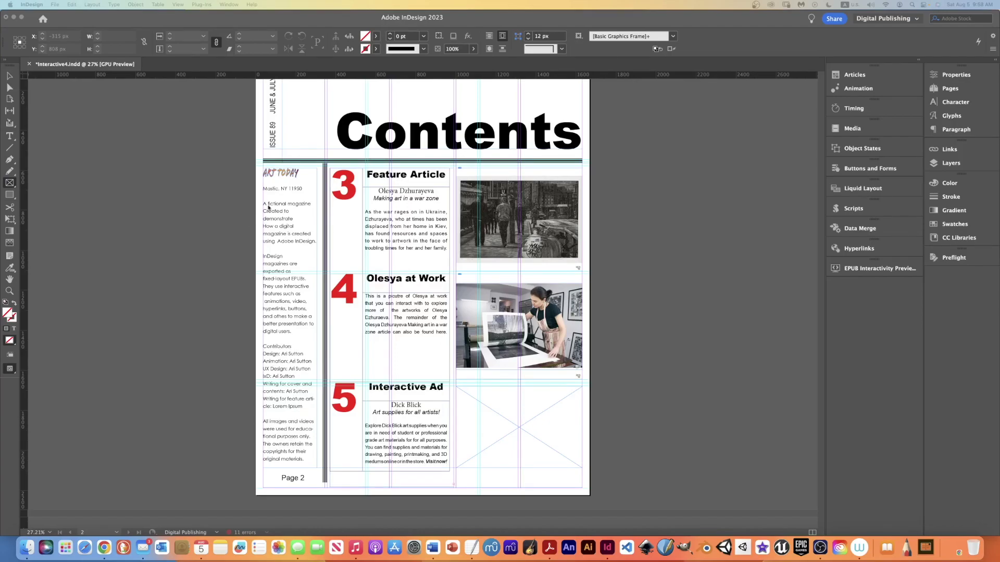
left_click(309, 281)
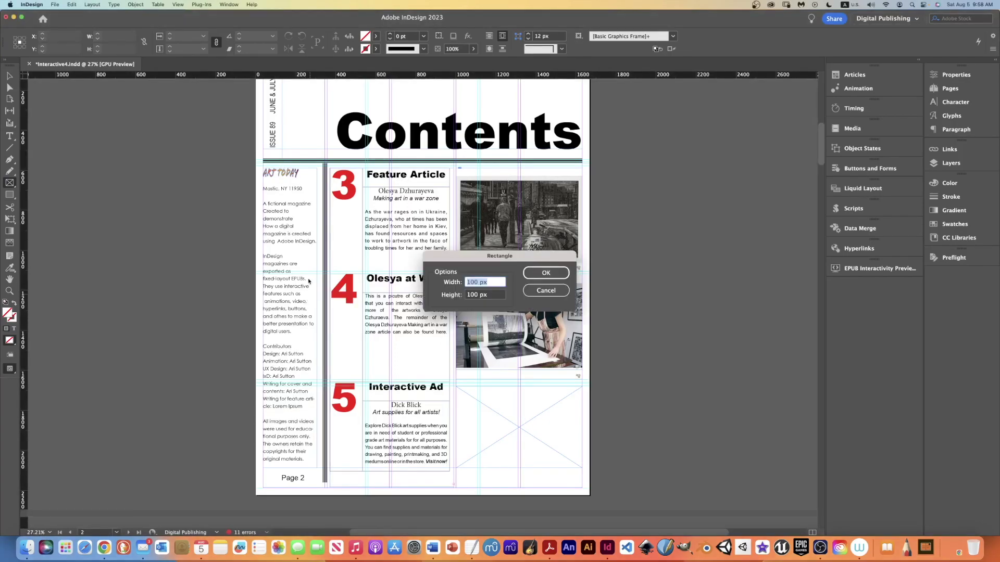
key("Escape")
key("v")
left_click(290, 275)
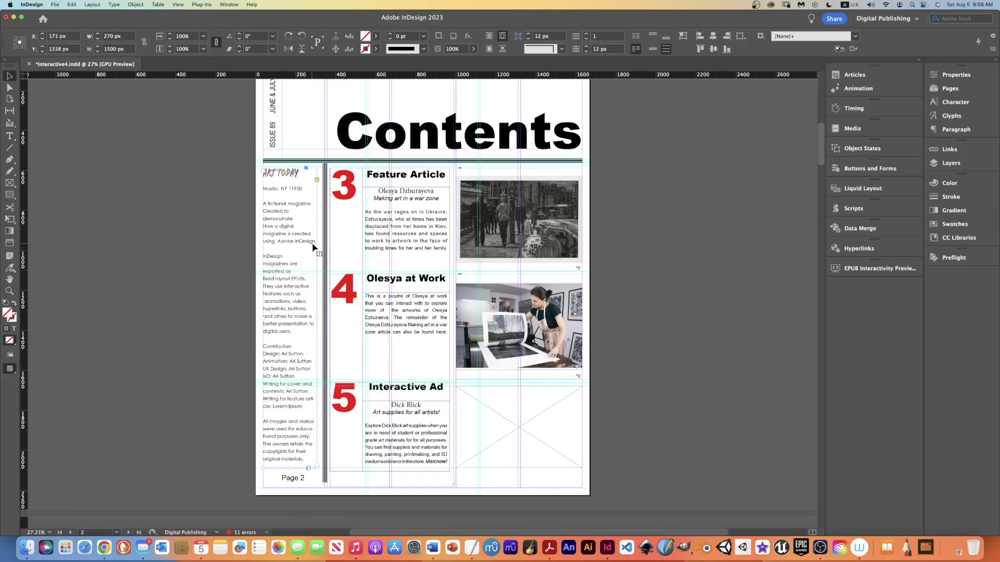
left_click(182, 238)
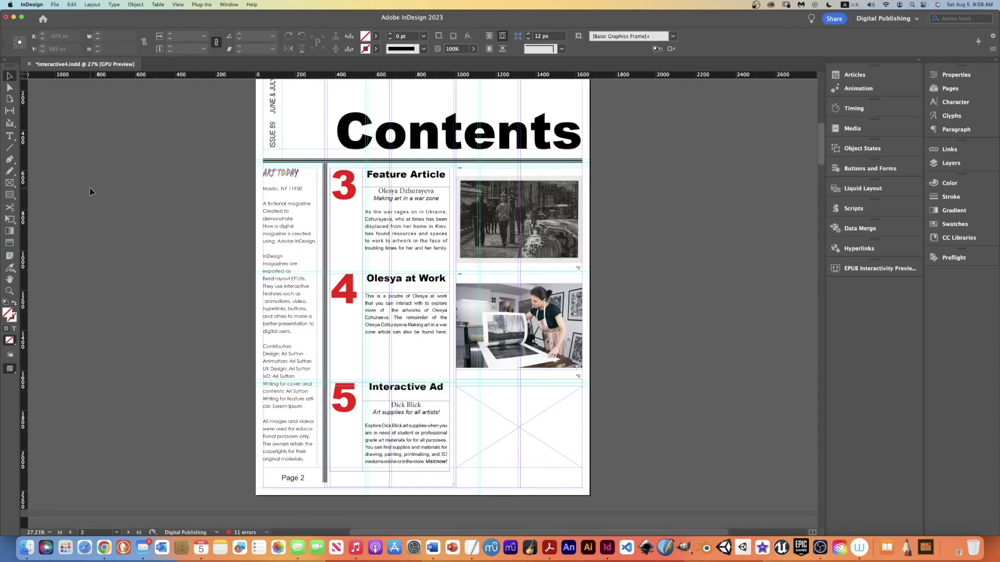
Draw a rectangle frame at the top of the left column with text wrap off
left_click(9, 183)
left_click_drag(260, 165, 321, 253)
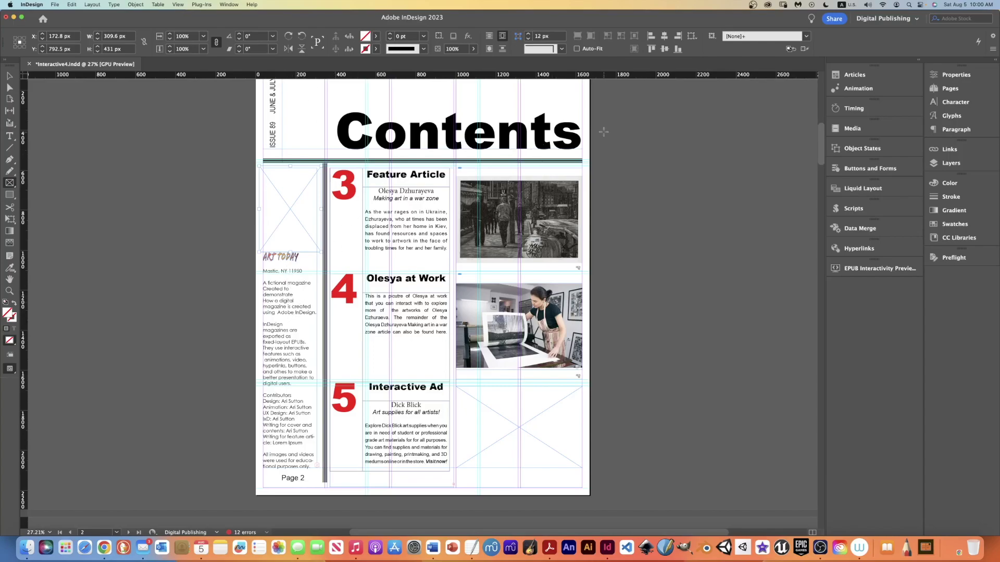
left_click(488, 36)
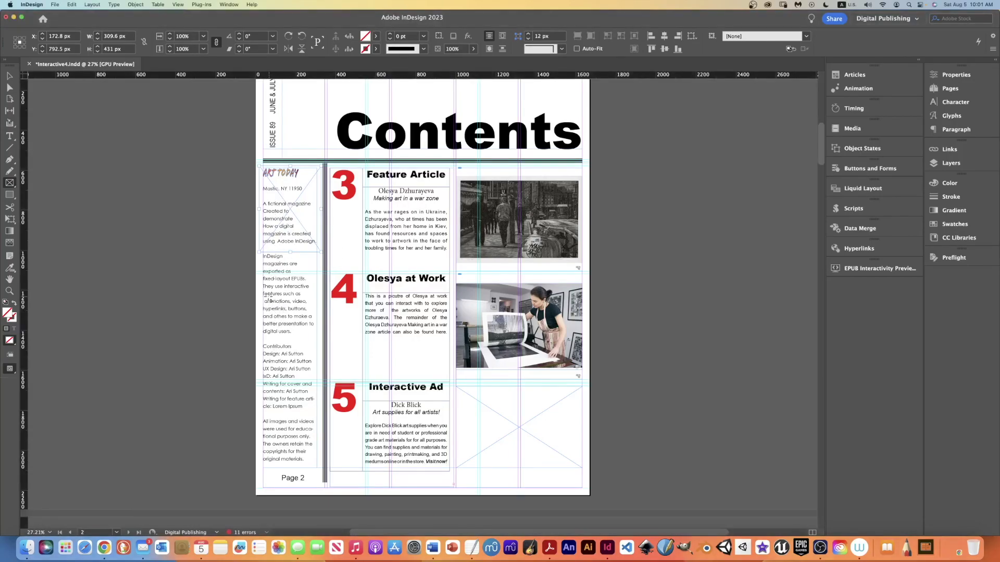
Cut the ART TODAY masthead text frame and Paste Into the small top-left frame
left_click(10, 75)
left_click(273, 270)
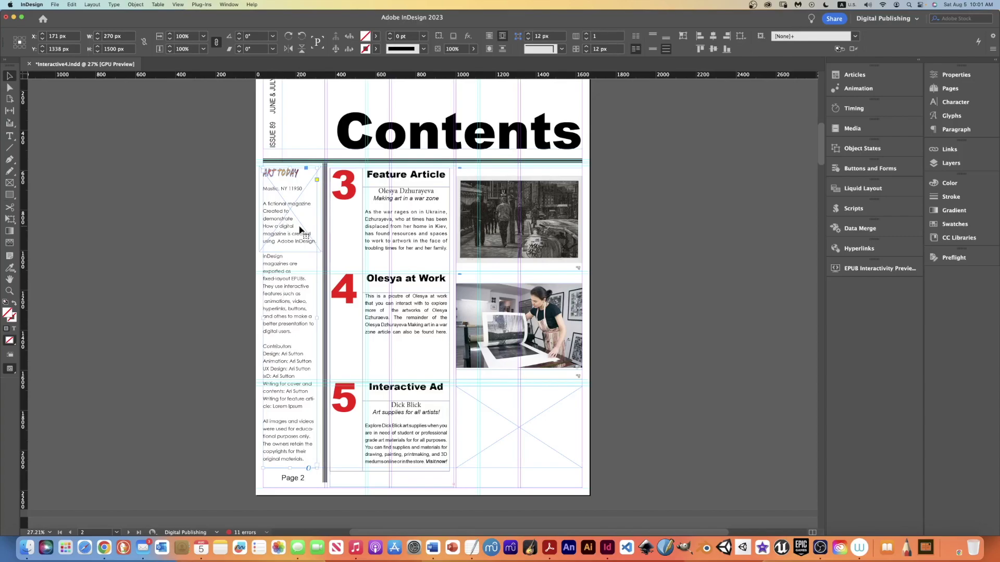
key("super+x")
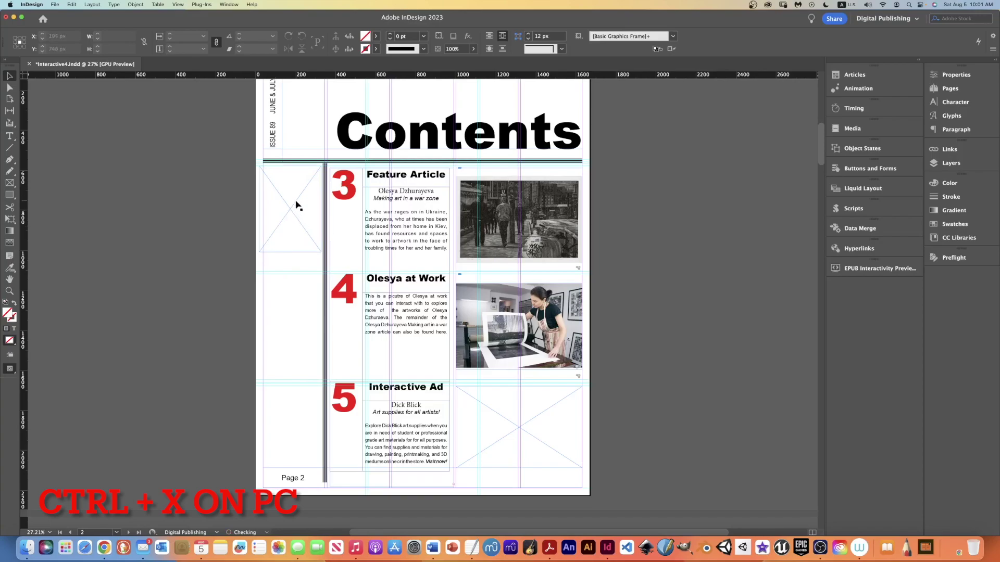
left_click(282, 198)
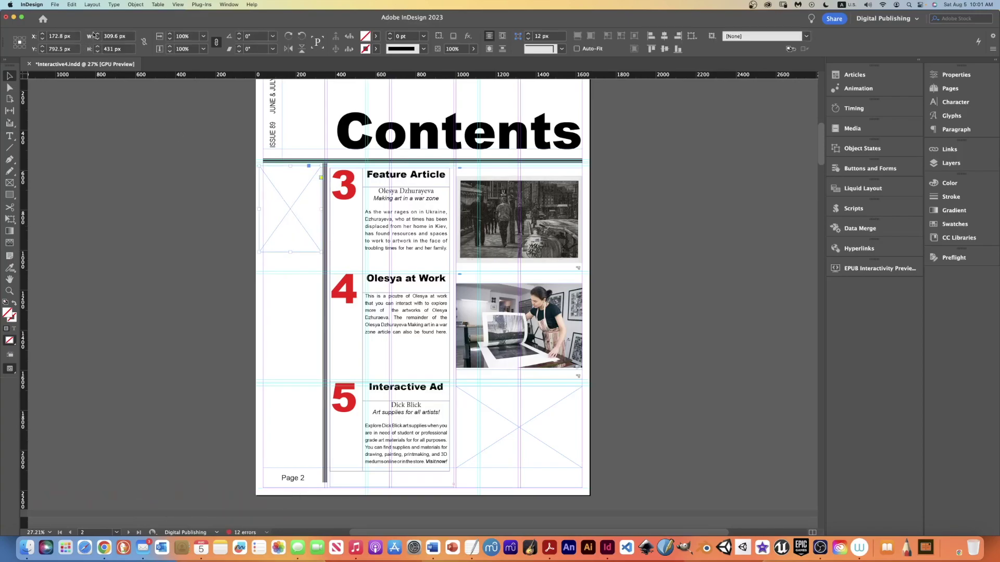
left_click(71, 5)
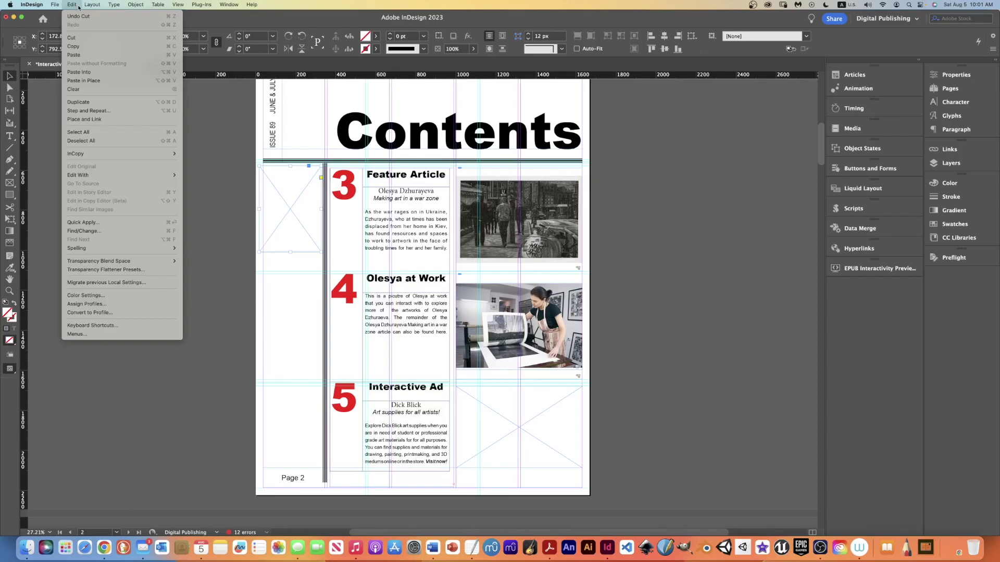
left_click(94, 73)
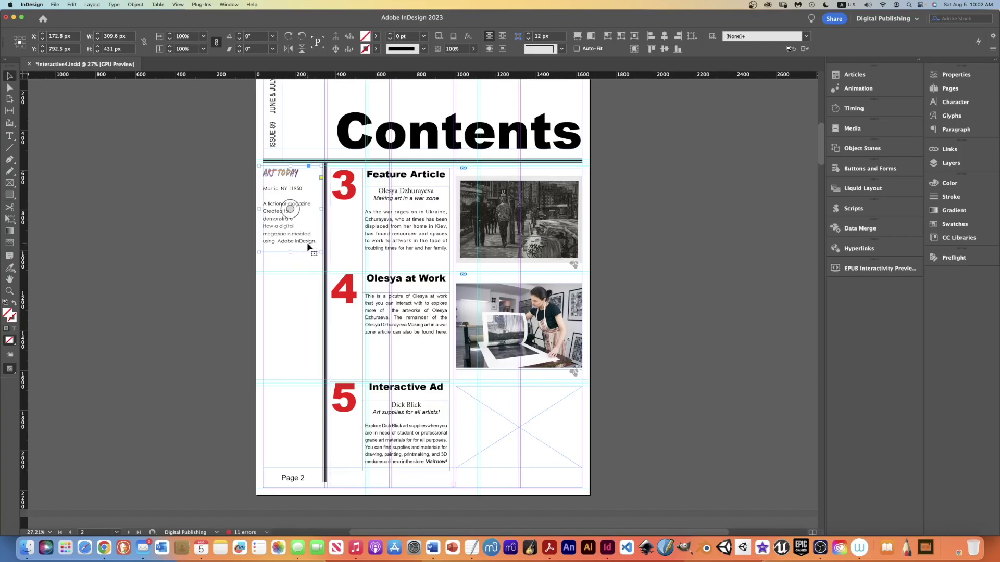
left_click(293, 208)
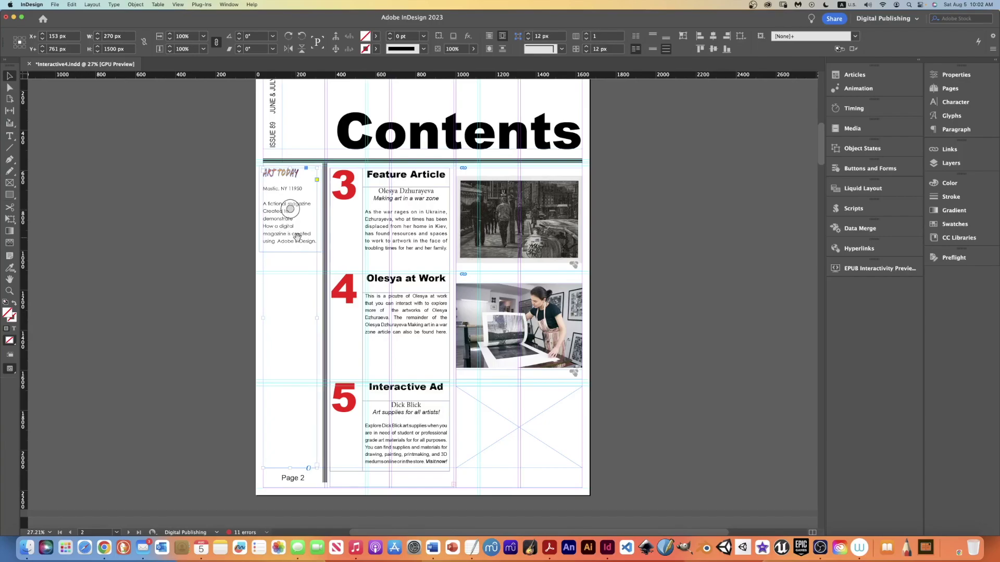
Nudge the masthead text up and left inside its frame to X 149 px, Y 750 px
mouse_move(297, 237)
left_mouse_down()
mouse_move(292, 217)
mouse_move(290, 229)
left_mouse_up()
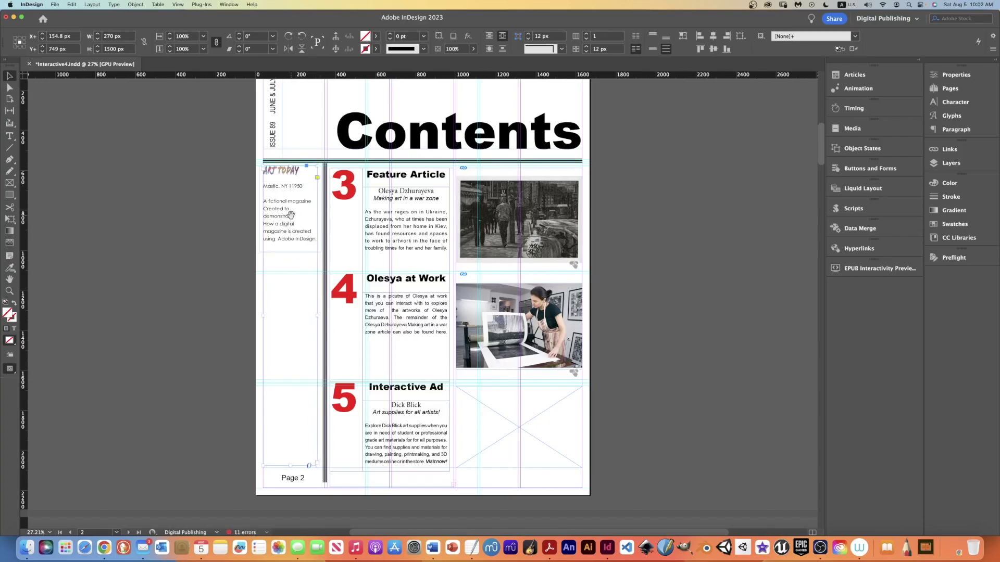
left_click_drag(290, 215, 289, 215)
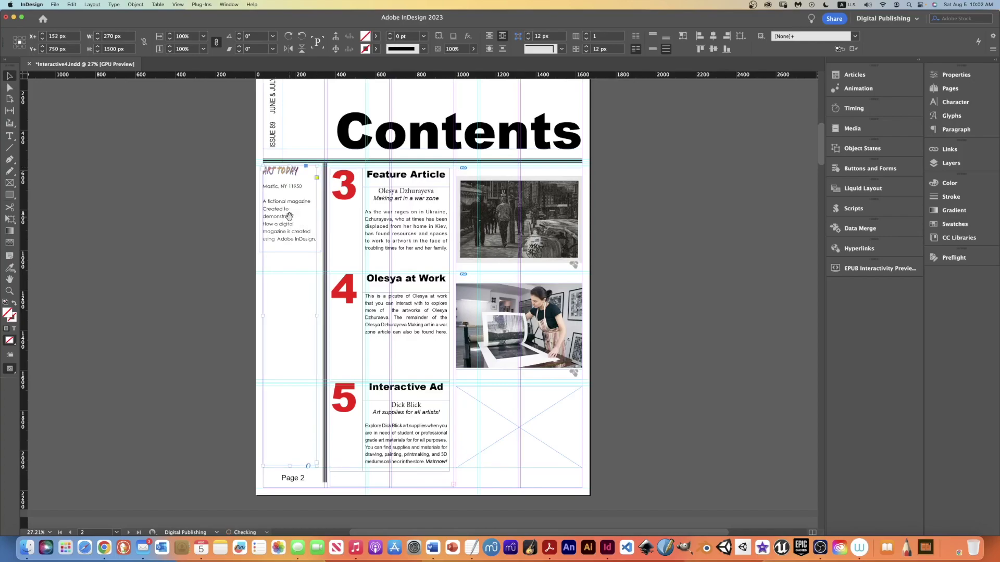
key("Left")
key("Left")
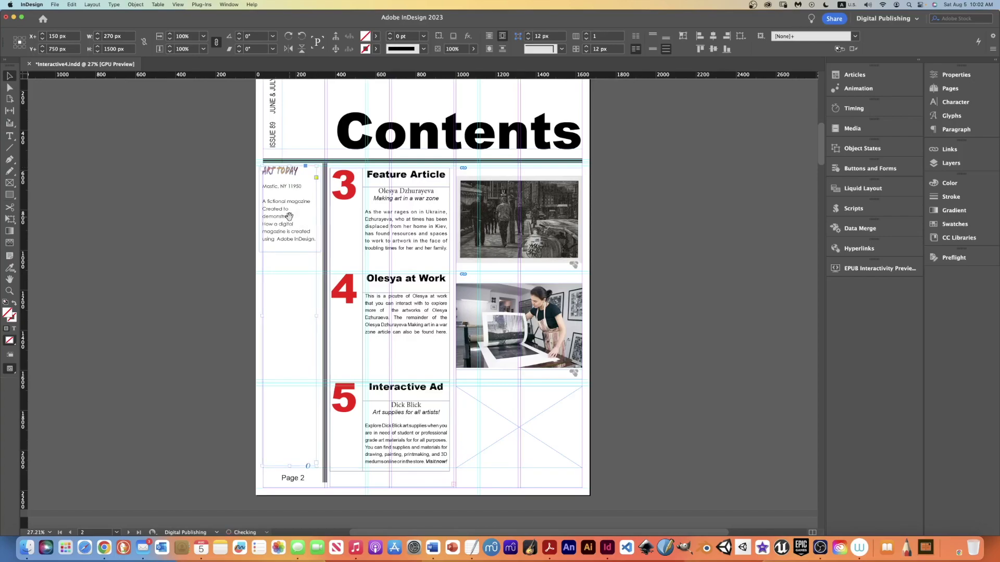
key("Left")
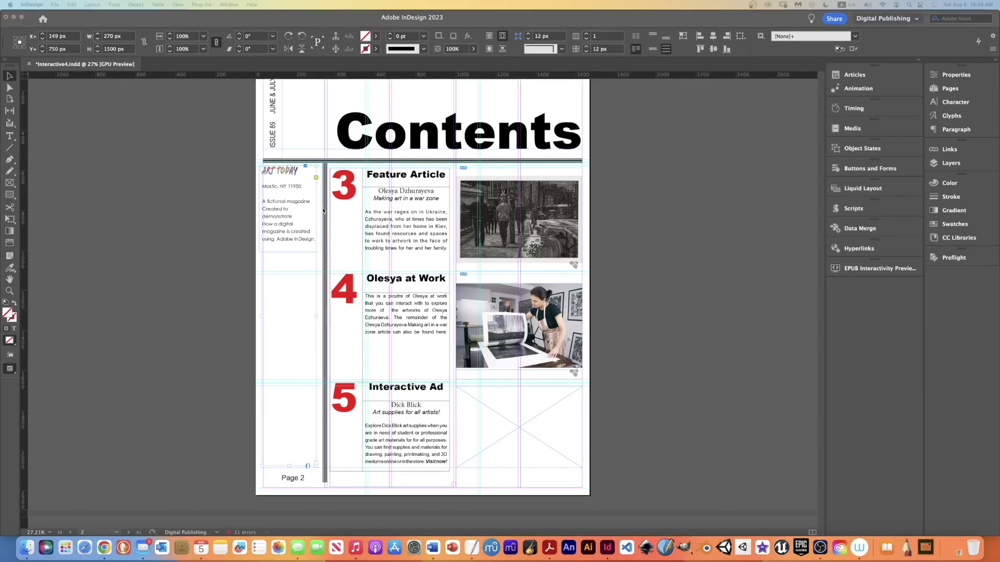
left_click(320, 216)
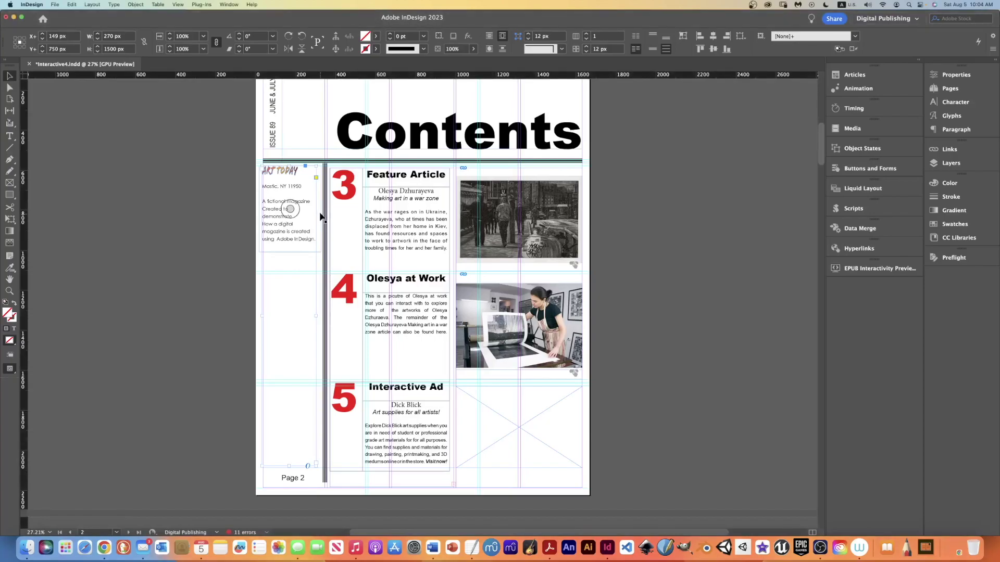
left_click(300, 172)
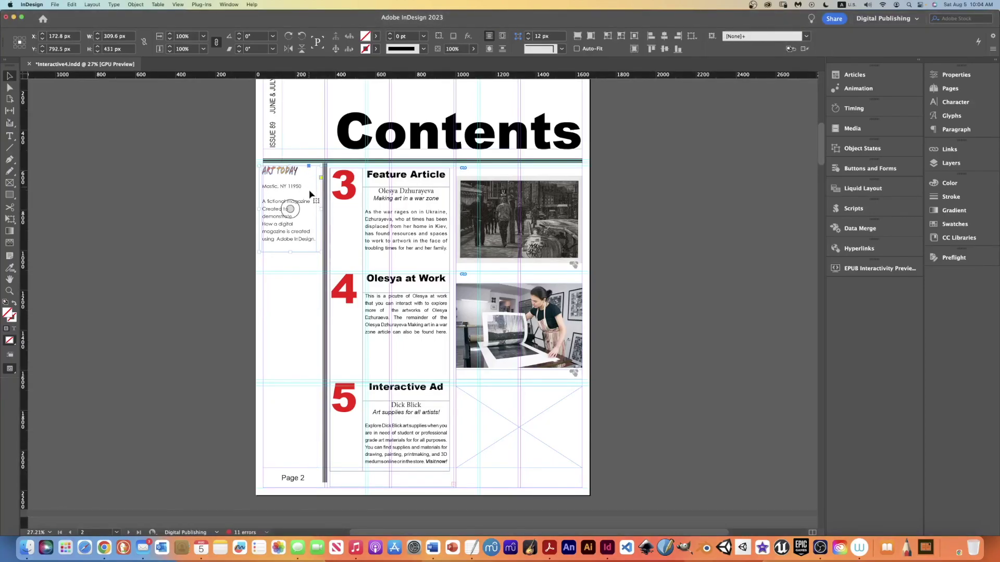
Make the masthead a vertical Scrollable Frame overlay set to Use Document Position
left_click(229, 4)
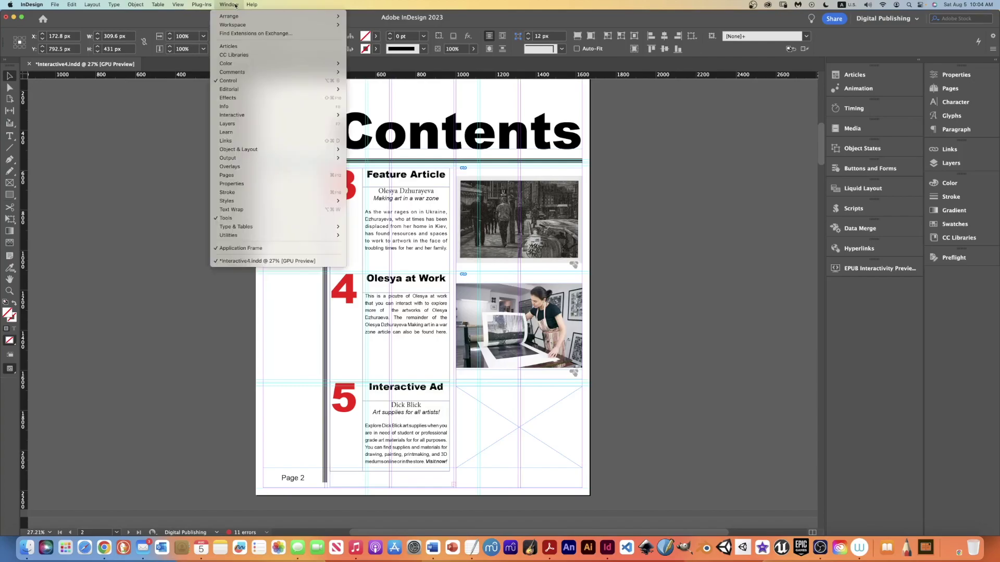
left_click(265, 169)
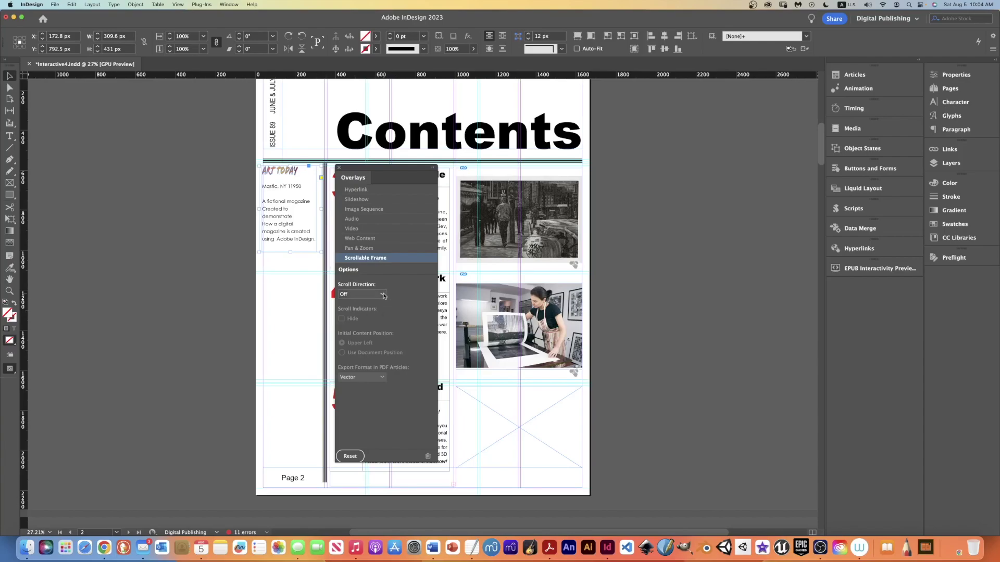
left_click_drag(354, 174, 859, 288)
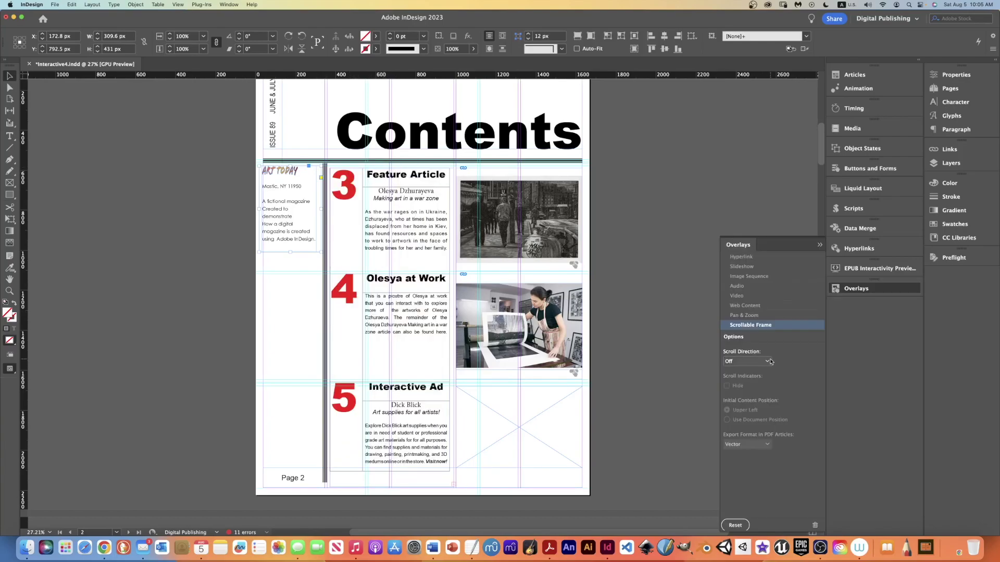
left_click(769, 361)
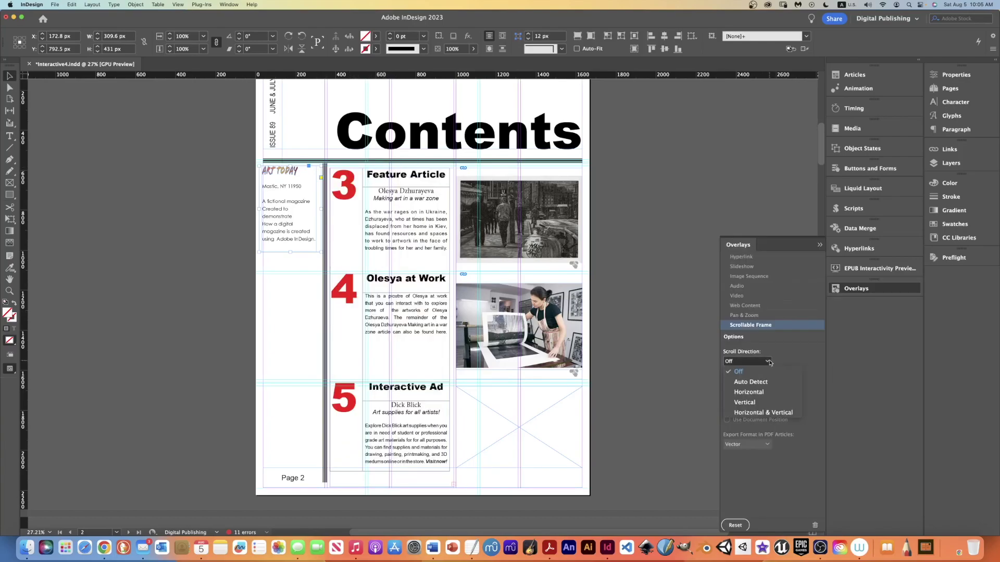
left_click(758, 403)
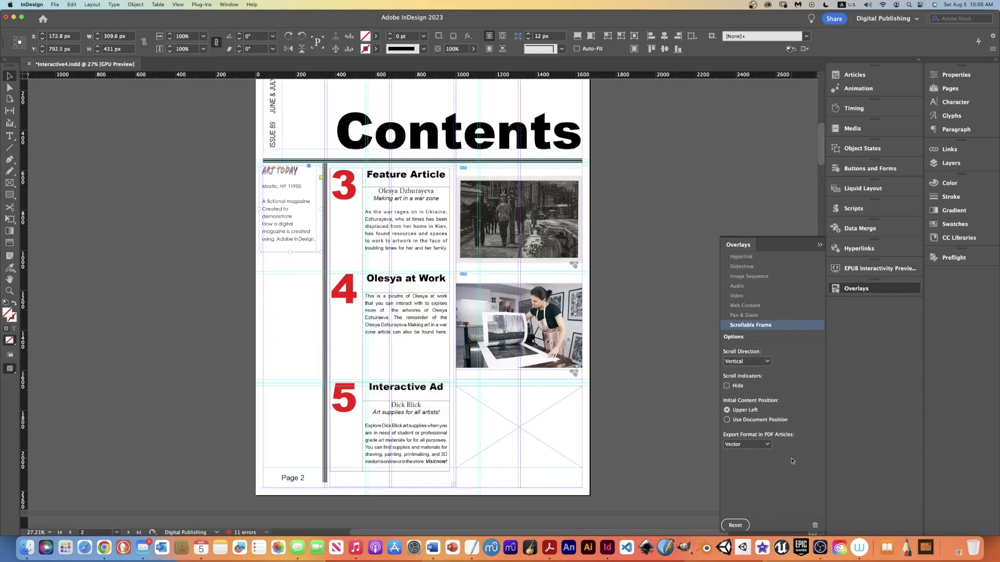
left_click(727, 420)
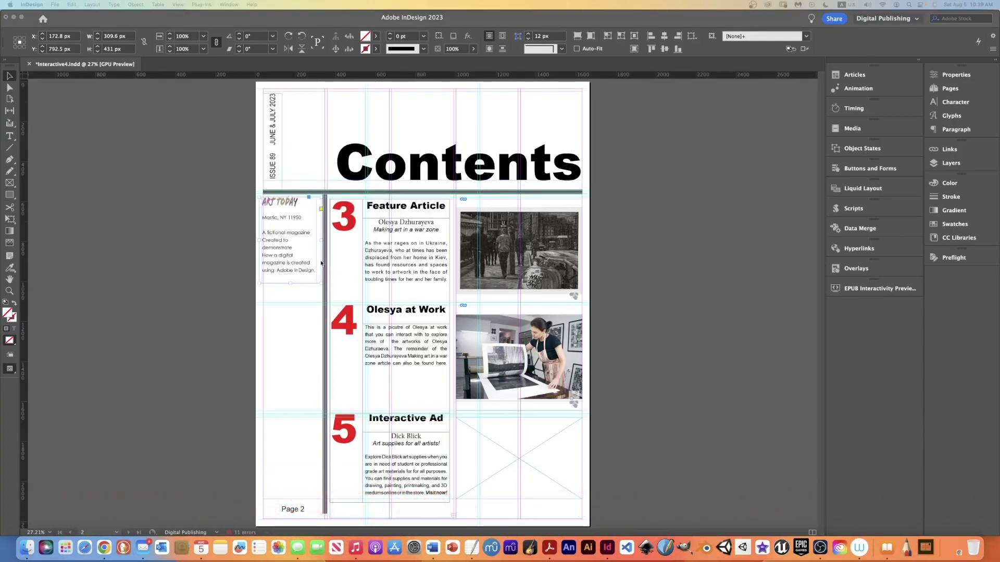
left_click(283, 261)
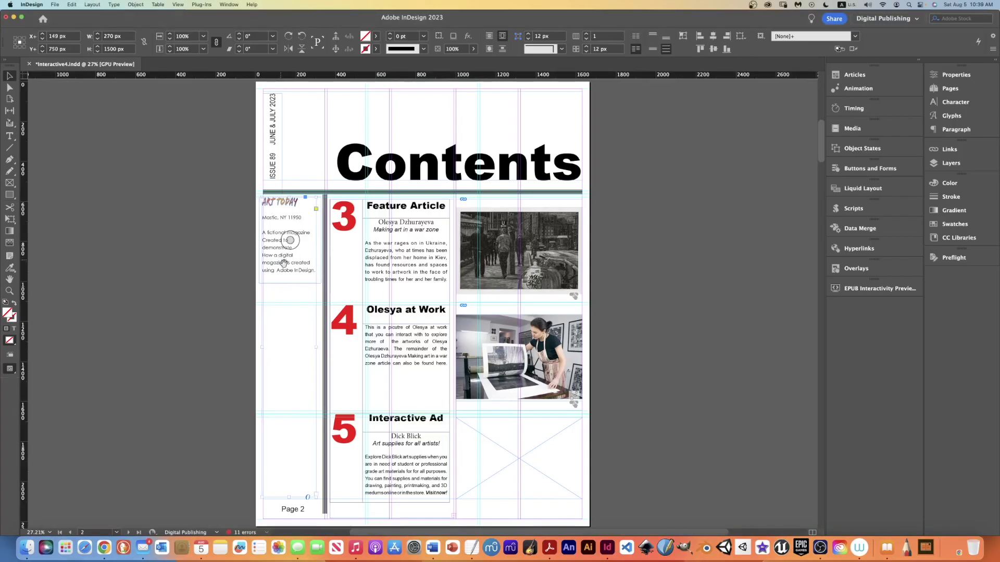
left_click(314, 244)
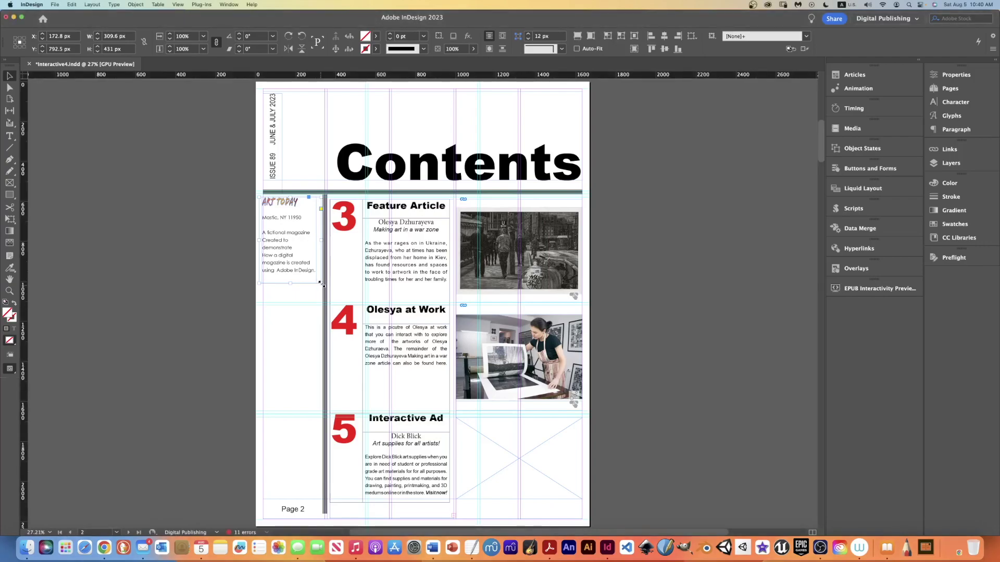
right_click(319, 290)
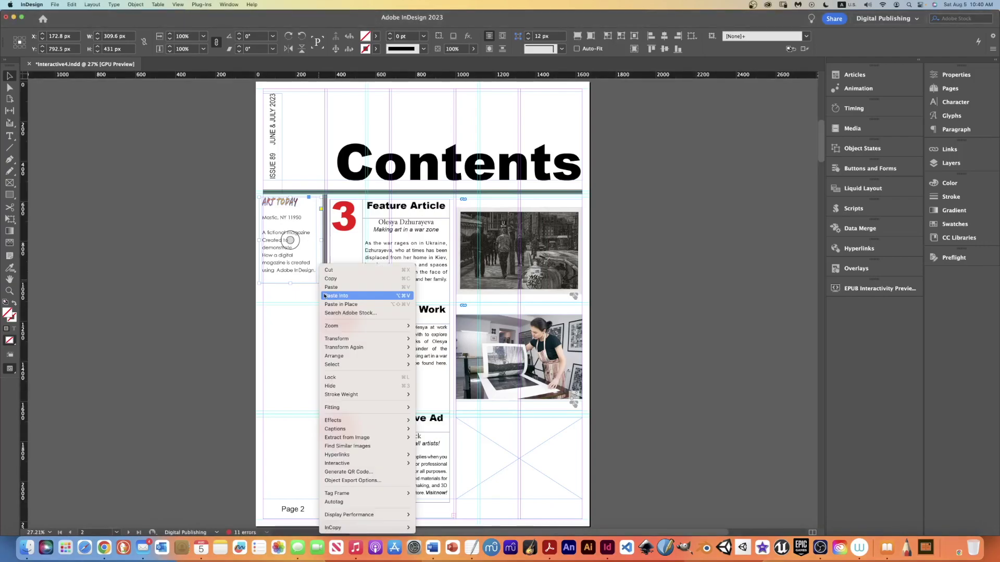
Keep epub:type 'subchapter' in the masthead frame's EPUB and HTML export options
left_click(385, 481)
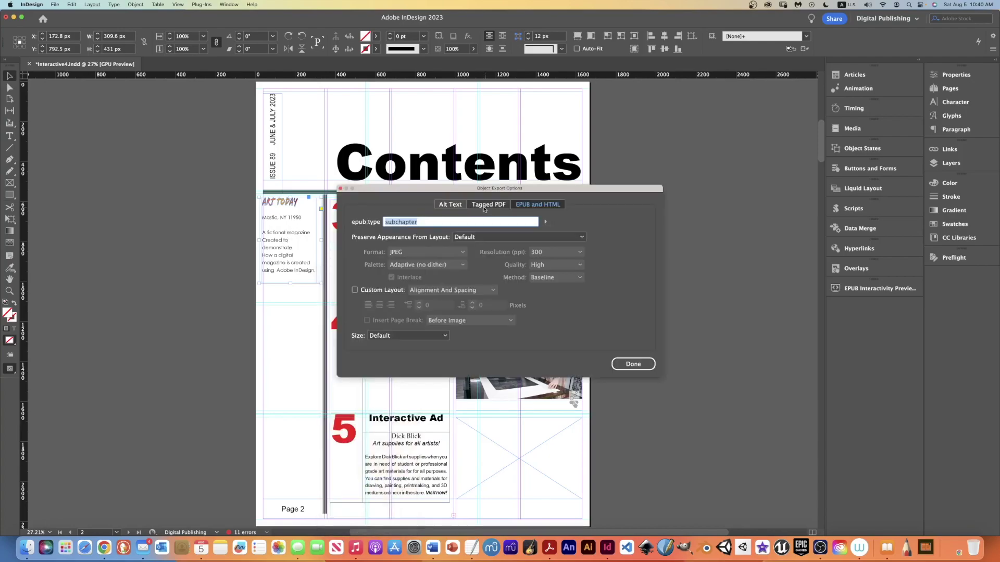
left_click(450, 204)
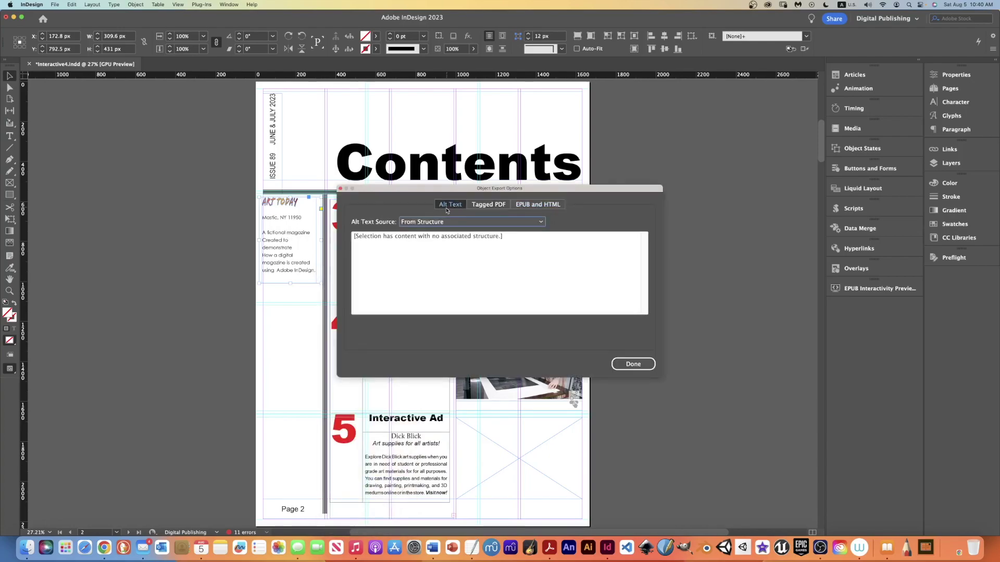
left_click(540, 205)
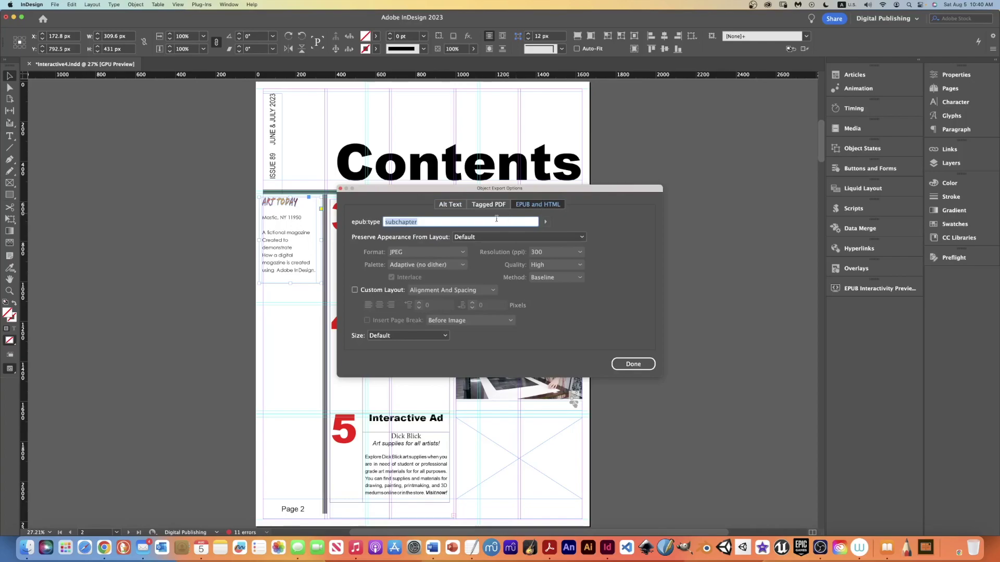
left_click(633, 364)
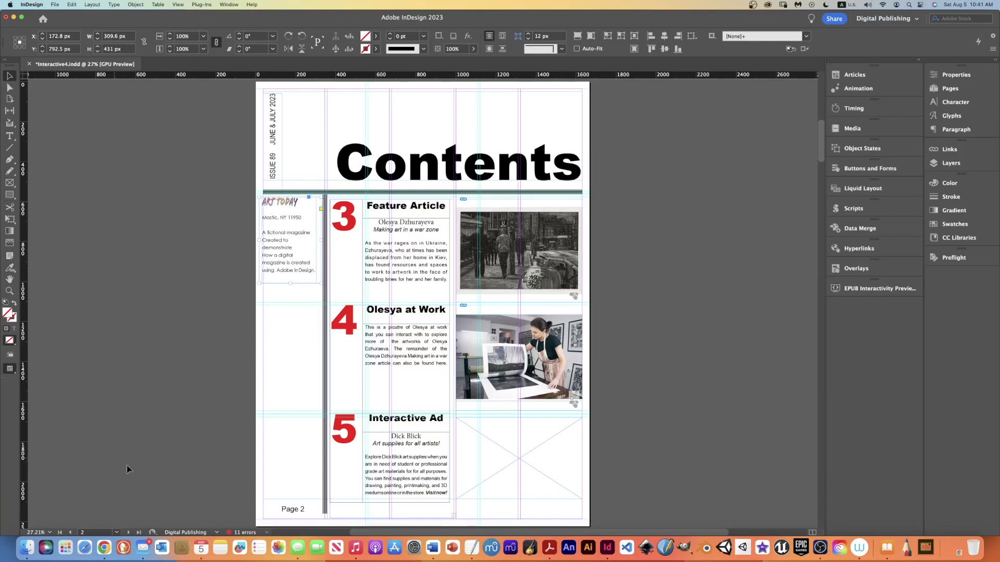
Launch TextEdit from the Dock
left_click(472, 547)
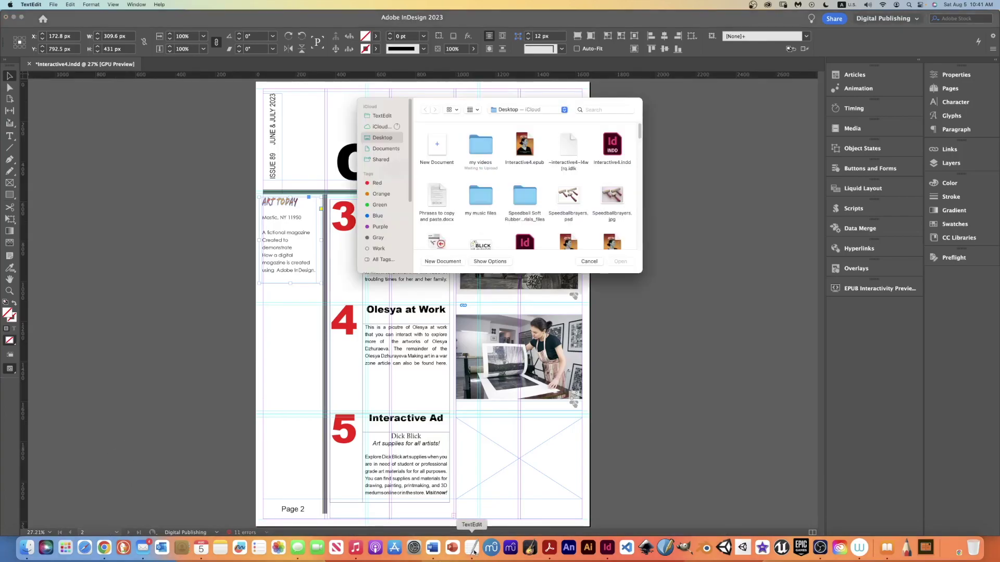
Create a new blank TextEdit document, then open the TextEdit menu for settings
double_click(419, 170)
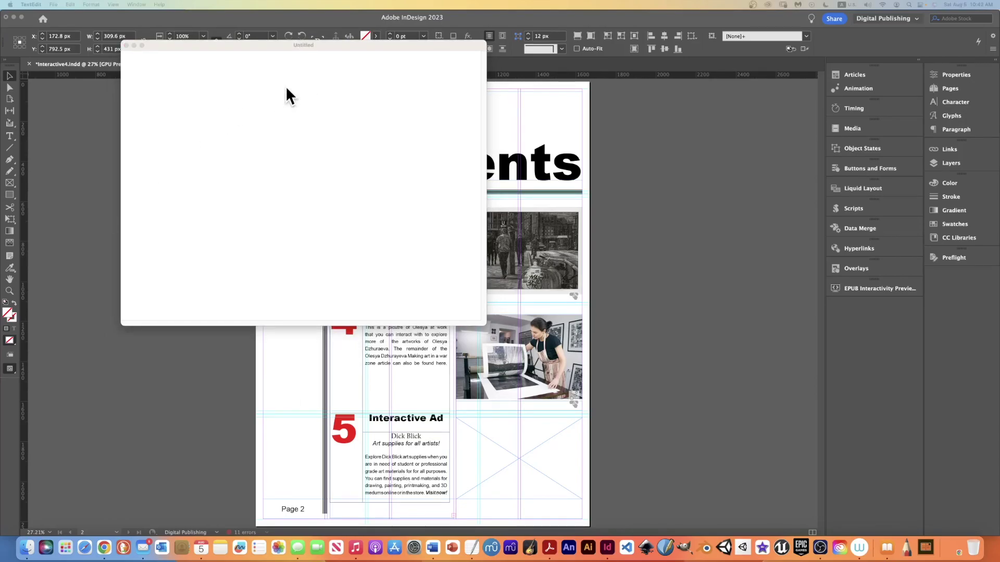
left_click(53, 5)
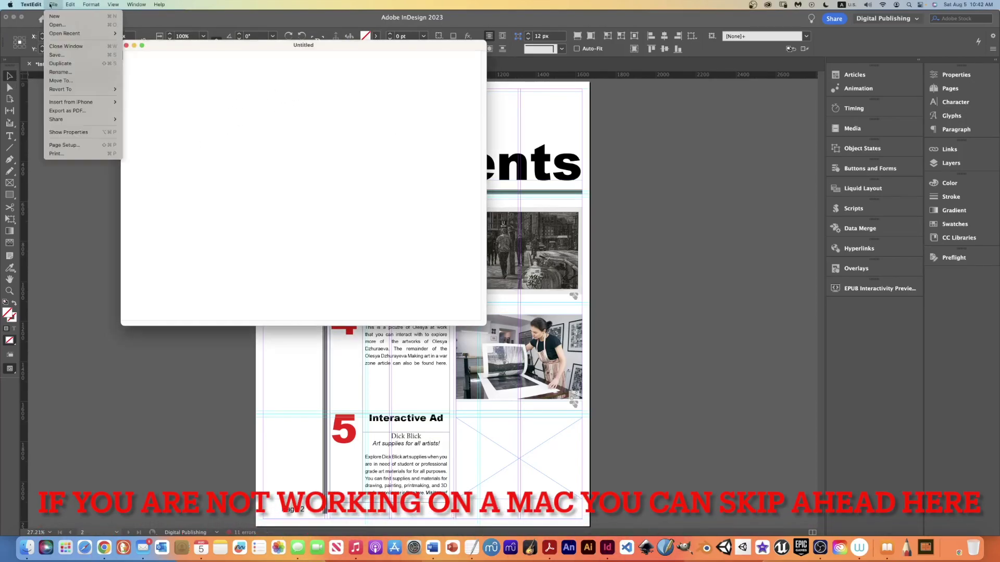
left_click(42, 27)
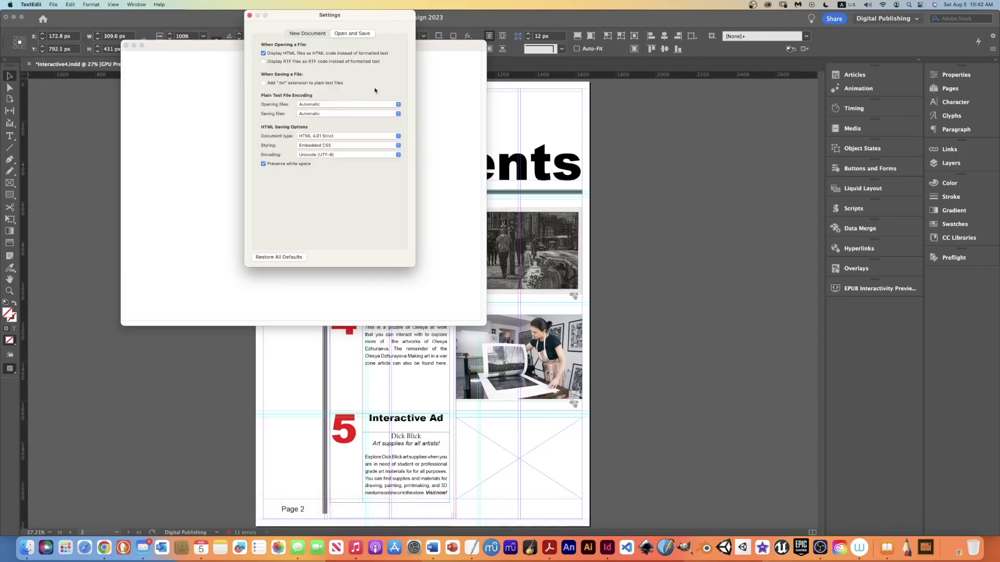
left_click(326, 34)
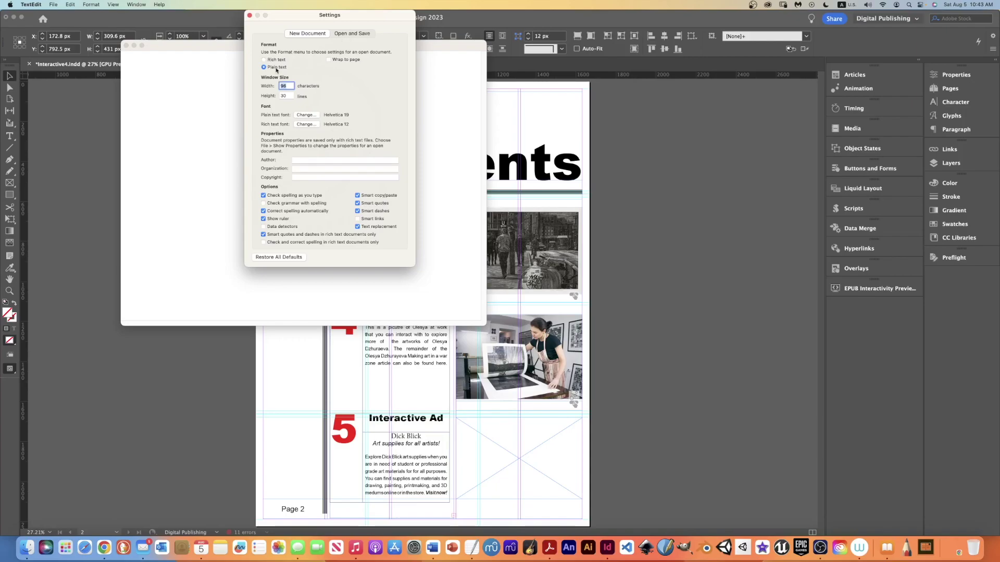
left_click(363, 34)
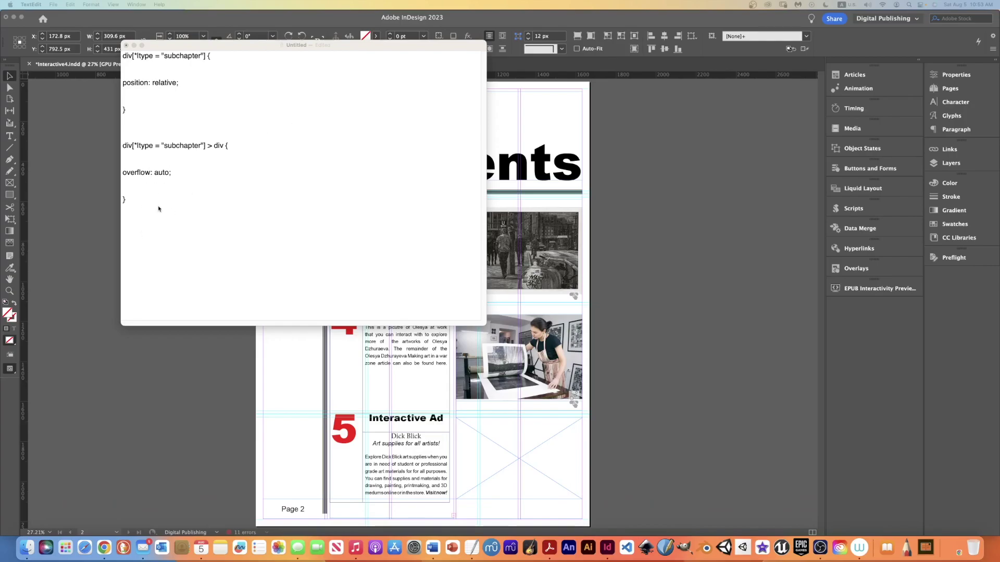
Save the CSS rules as CSStest.css in the ecancrusher folder and close the file
left_click(32, 5)
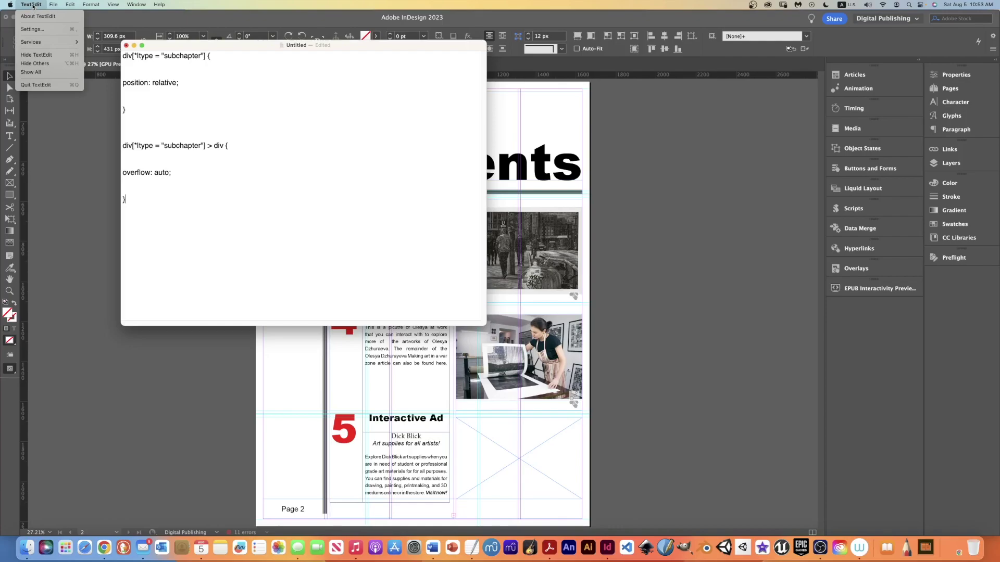
left_click(62, 56)
left_click(328, 133)
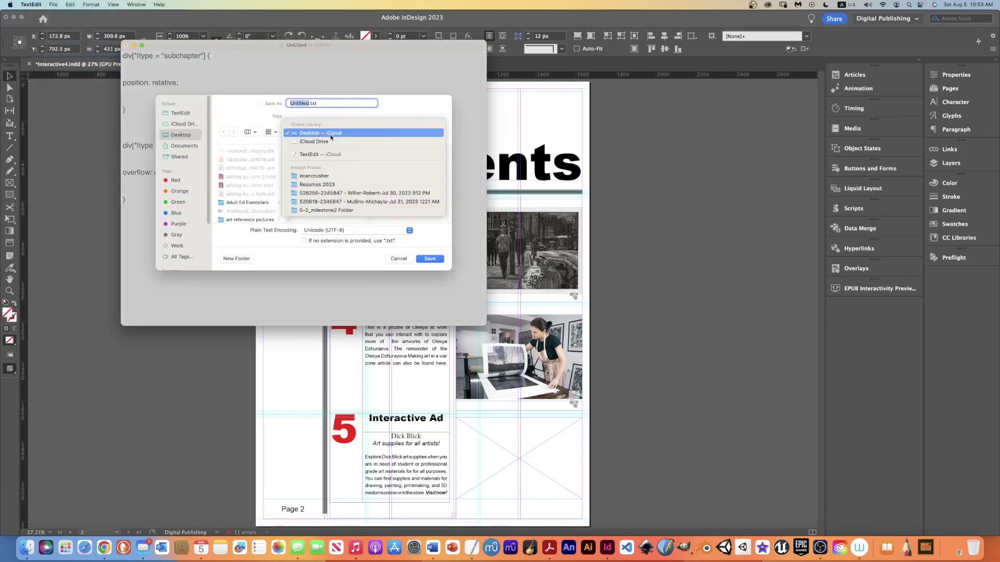
left_click(335, 176)
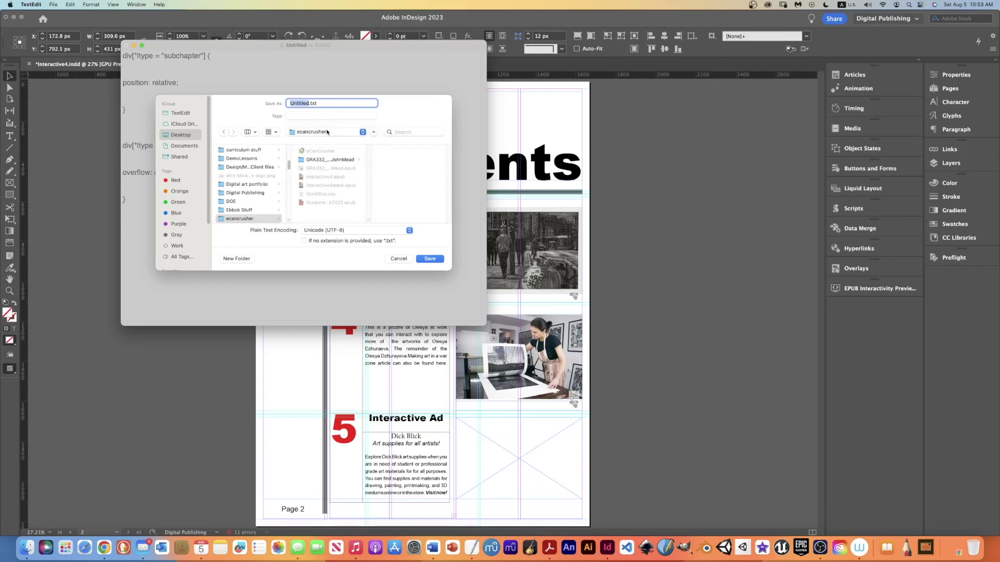
key("super+a")
type("CSStest.")
left_click(429, 259)
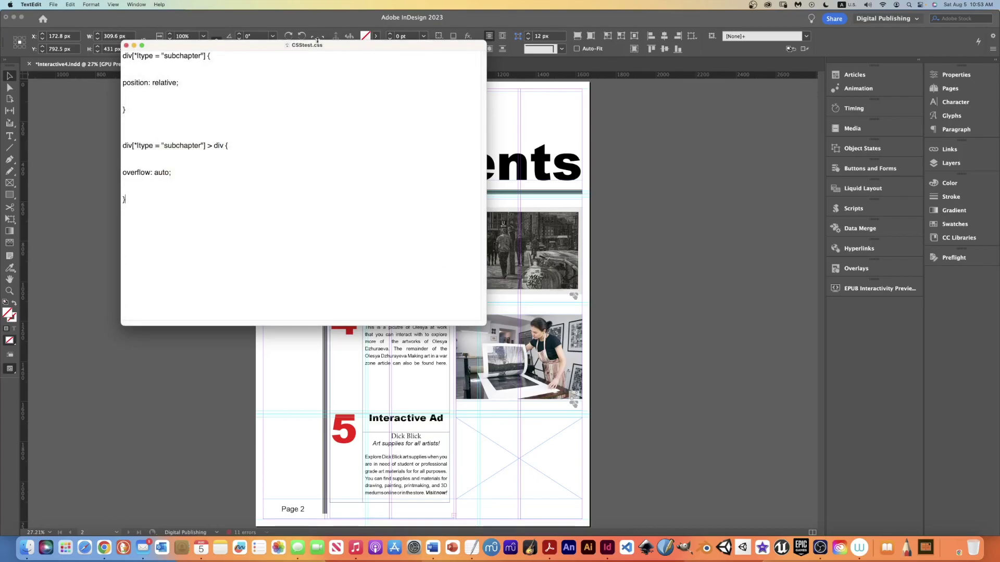
left_click(126, 46)
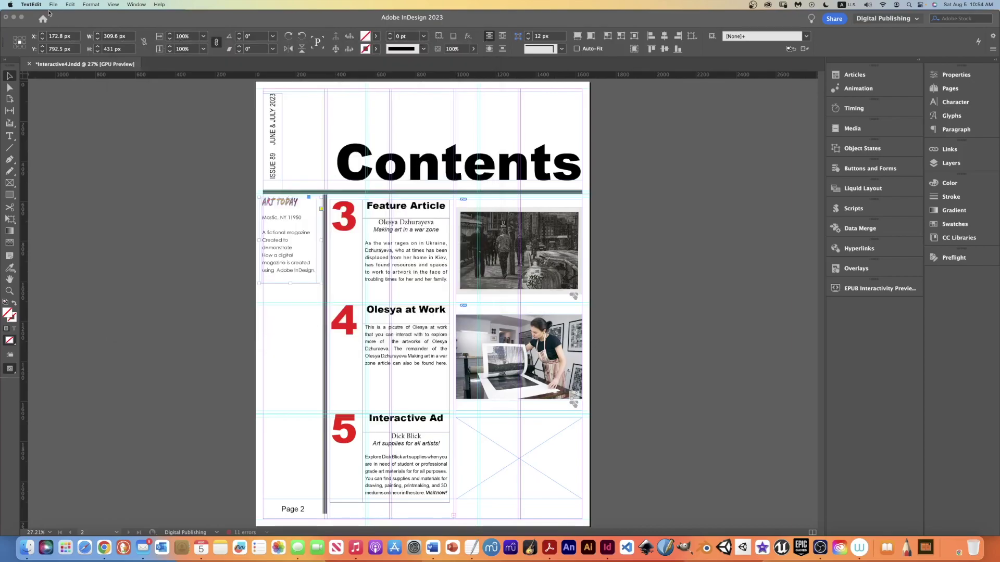
Select the ART TODAY masthead frame and start exporting the document
left_click(245, 134)
left_click(290, 240)
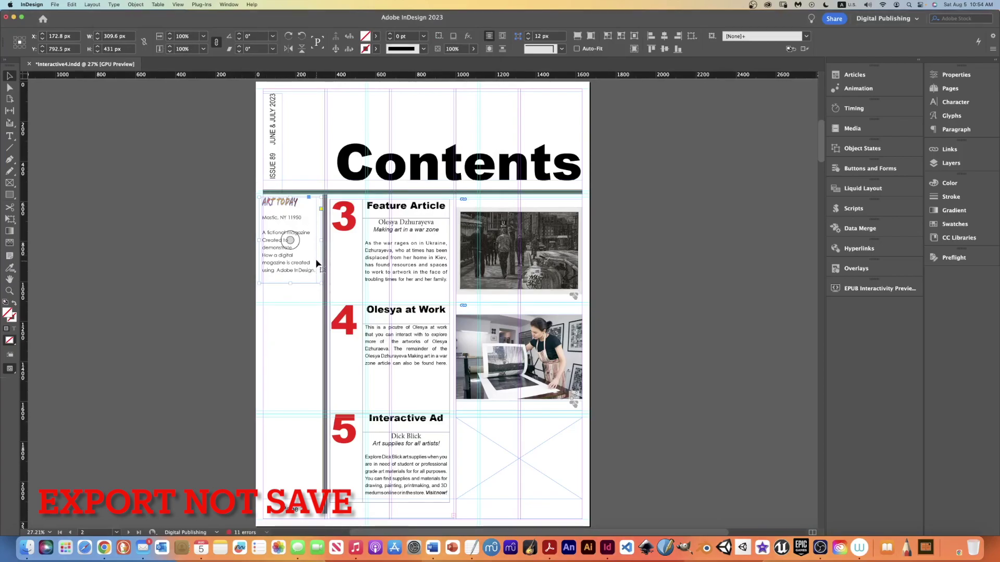
left_click(31, 4)
mouse_move(54, 4)
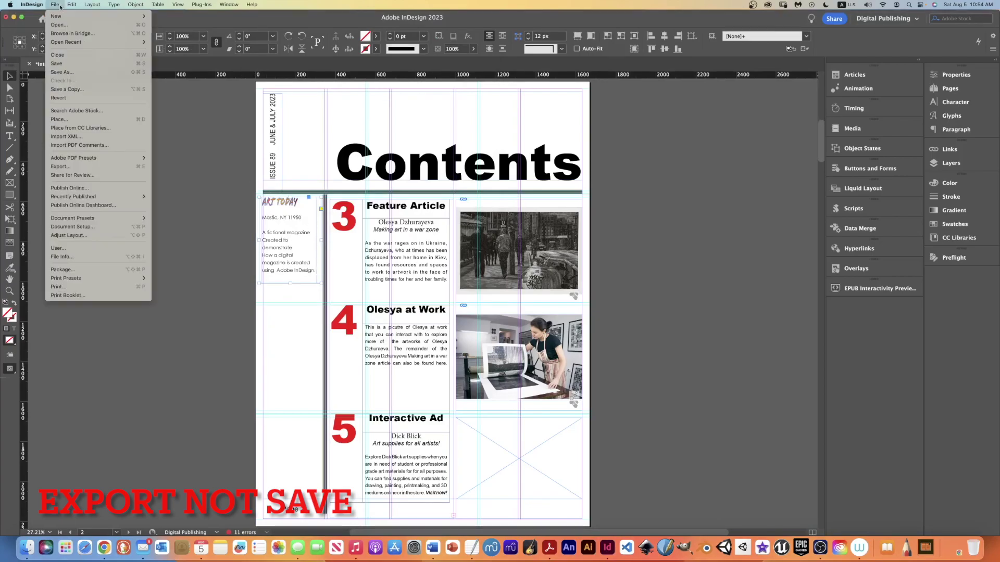
left_click(78, 166)
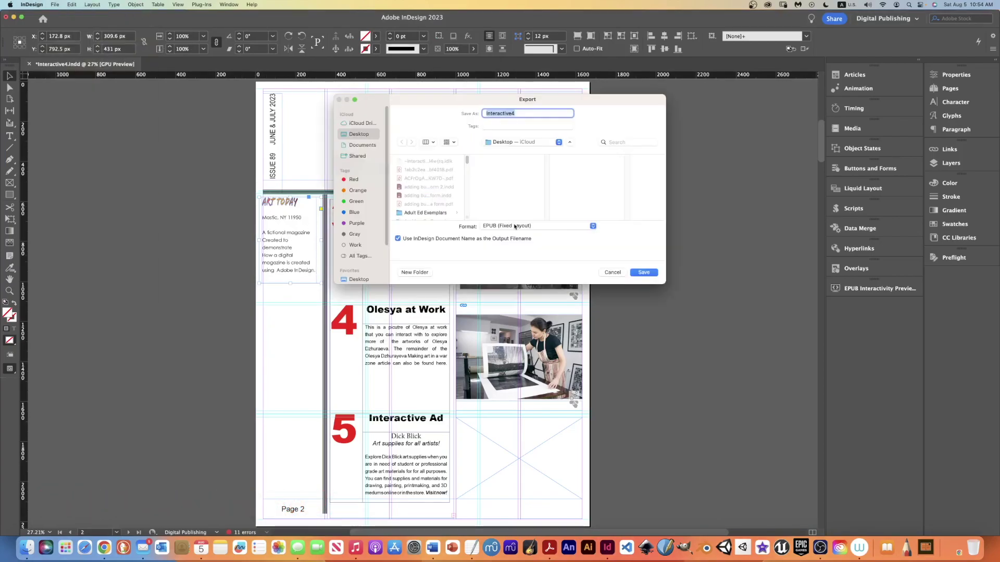
Export the EPUB to ecancrusher, replacing the existing Interactive4.epub
left_click(534, 143)
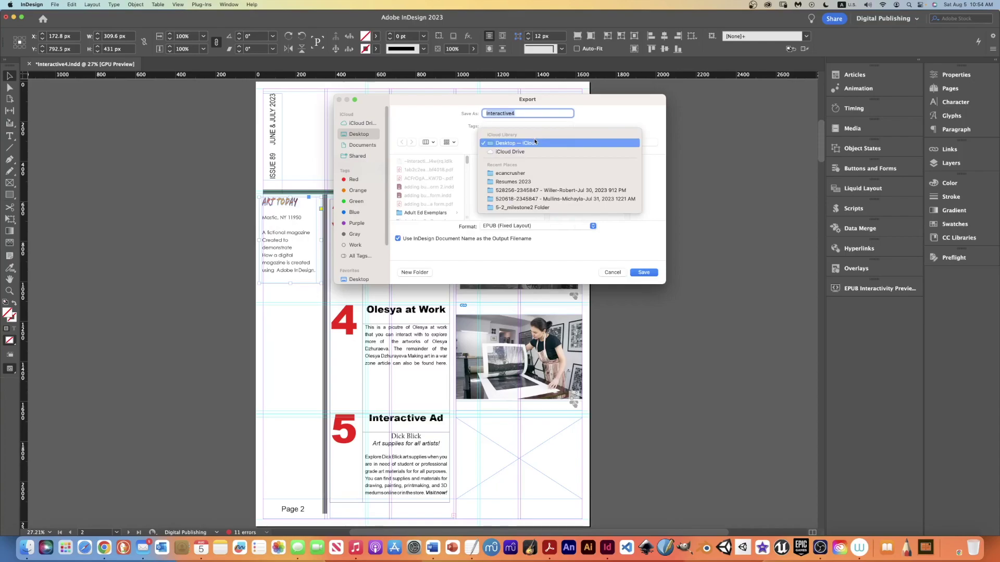
left_click(534, 177)
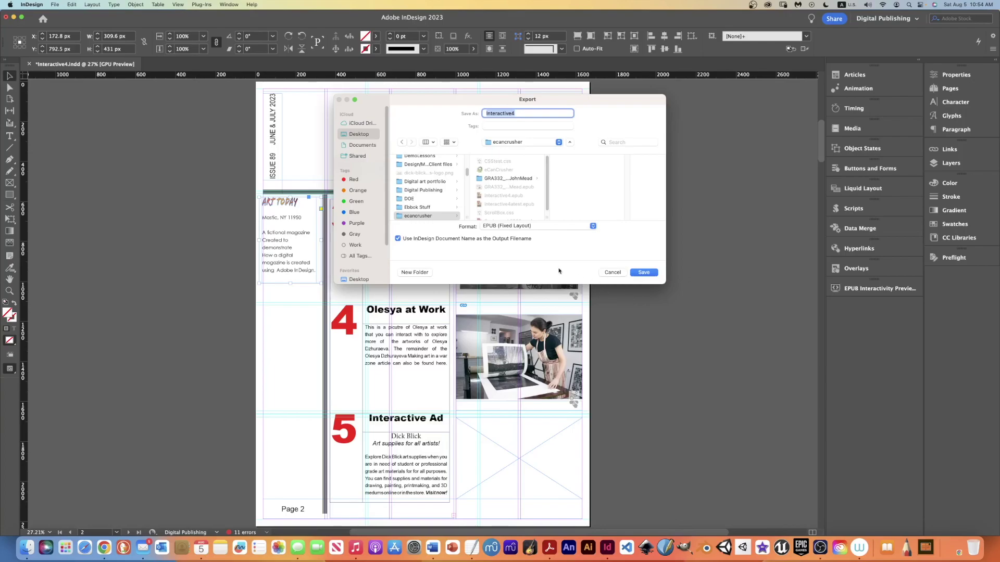
left_click(644, 272)
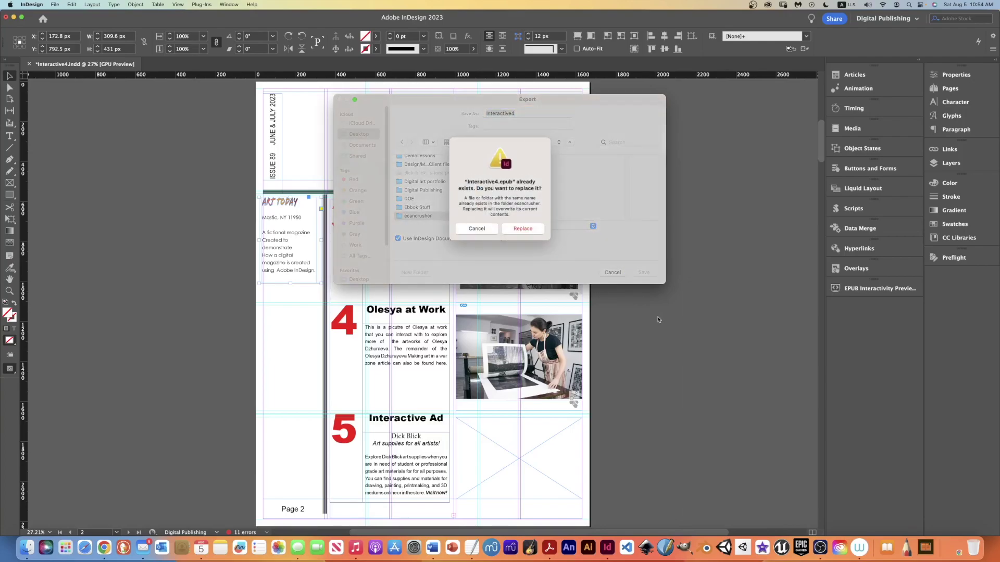
key("Return")
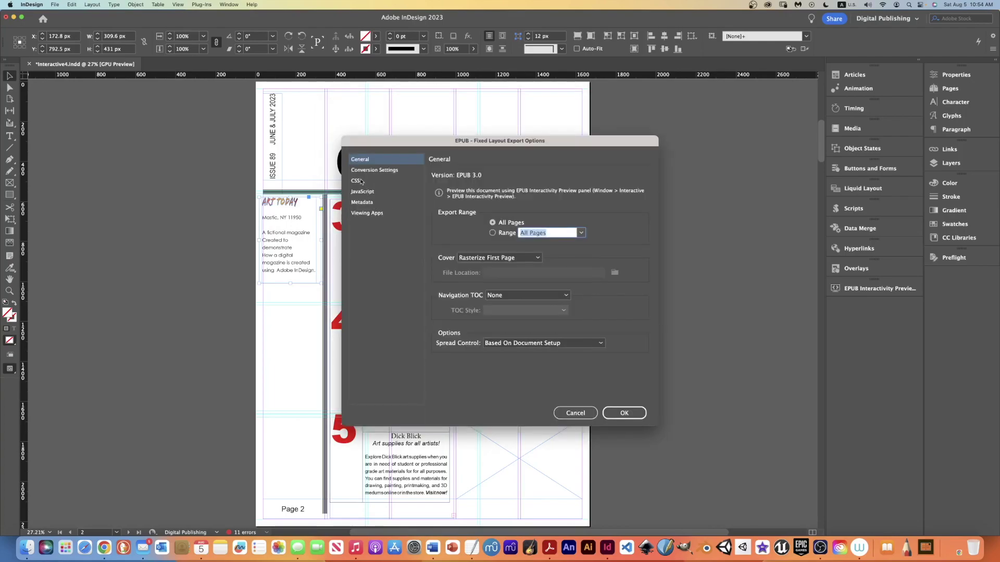
left_click(361, 180)
Add CSStest.css from ecancrusher as an extra style sheet and confirm the EPUB export
left_click(471, 285)
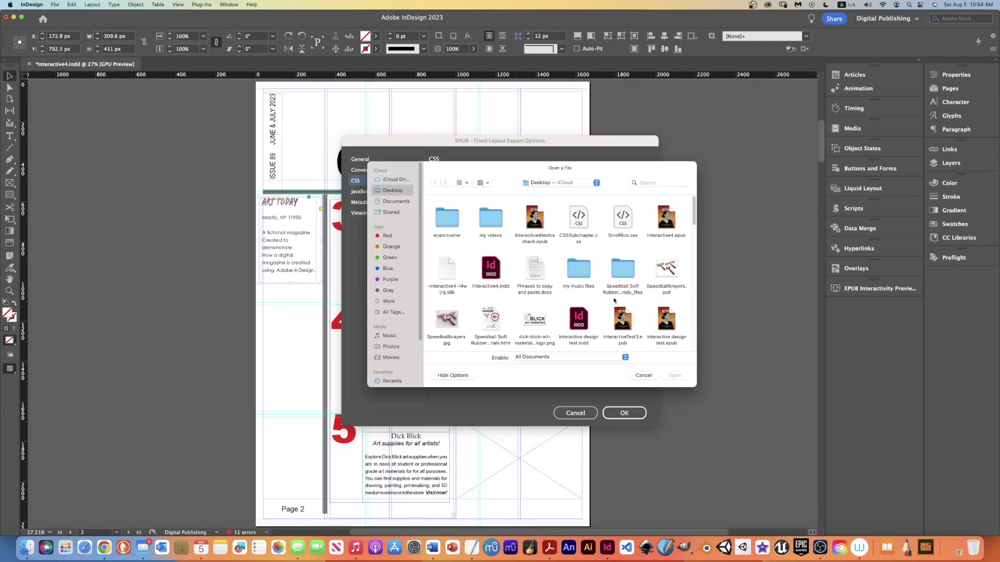
left_click(572, 182)
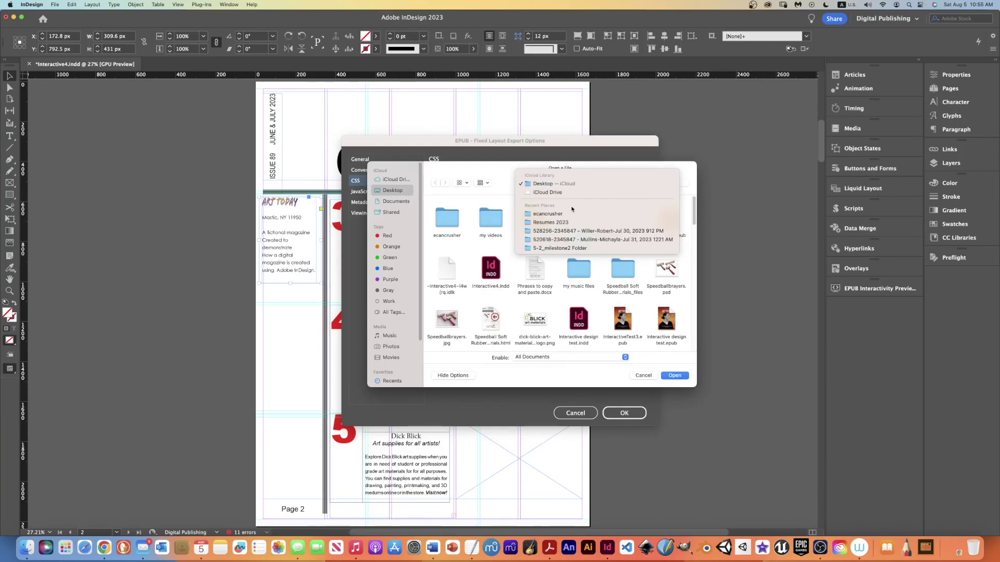
left_click(573, 213)
left_click(448, 218)
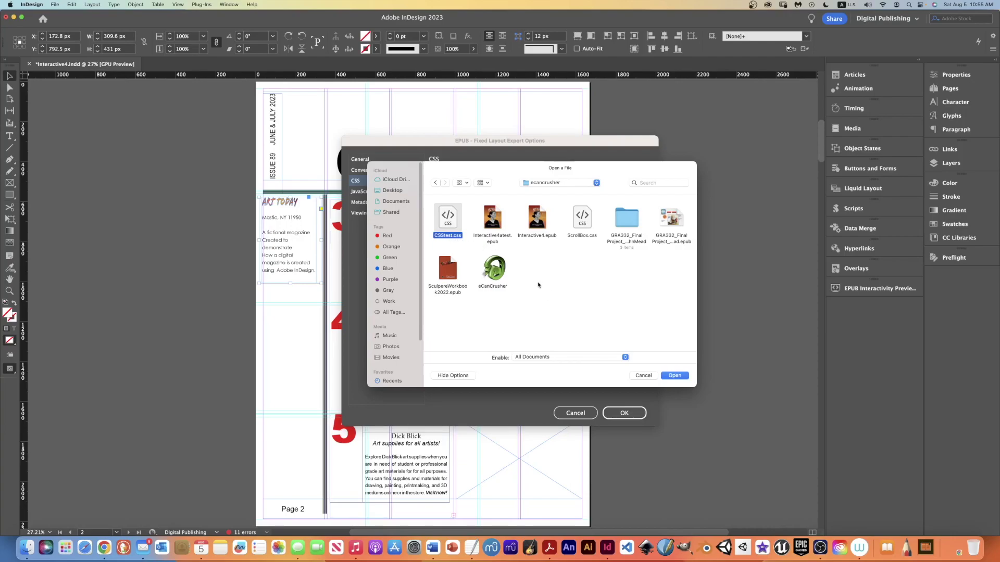
left_click(679, 378)
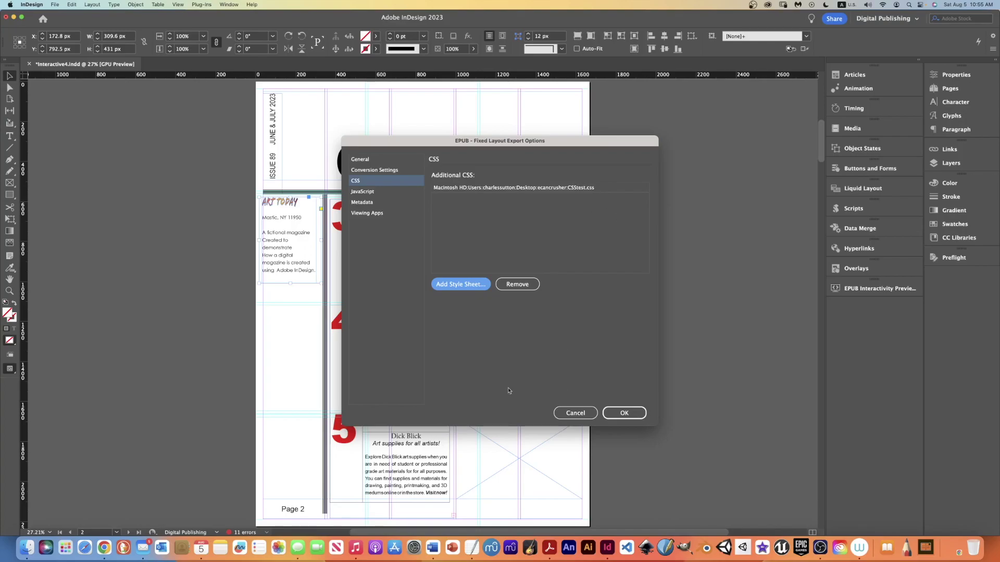
left_click(625, 414)
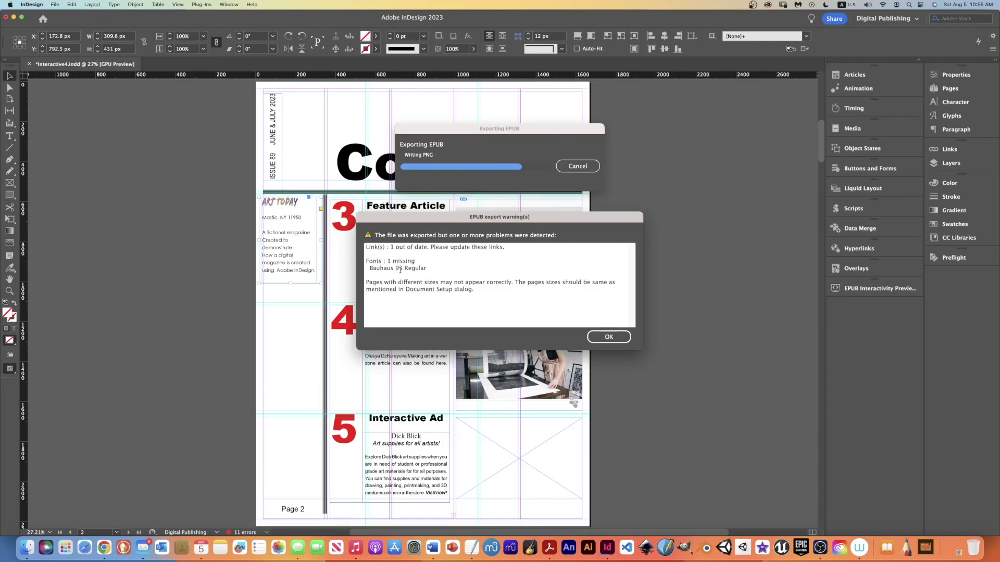
Accept the EPUB export warnings so interactive4.epub opens in Adobe Digital Editions
left_click(608, 337)
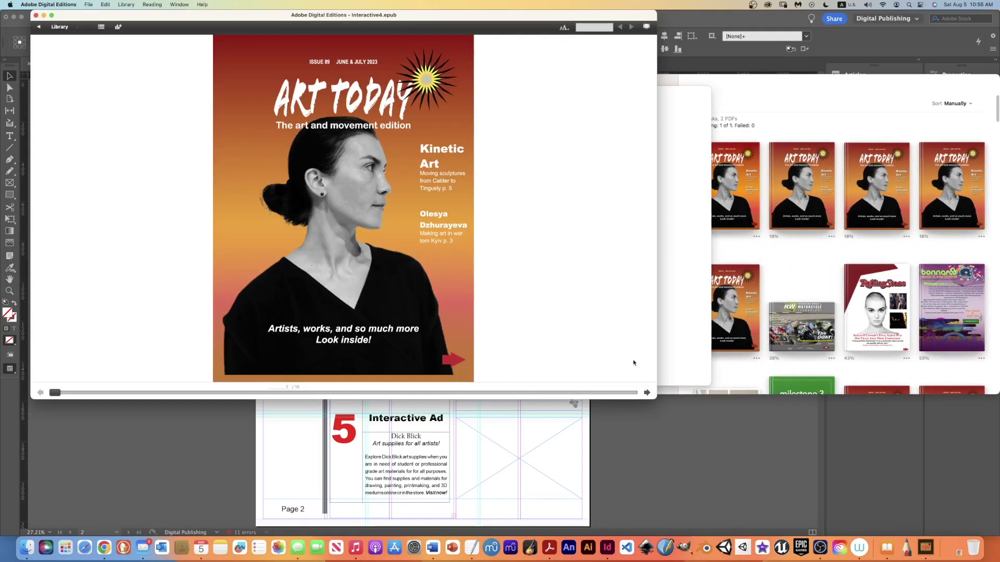
Scroll the Contents page masthead in Digital Editions, then close and copy interactive4.epub to the library
left_click(647, 392)
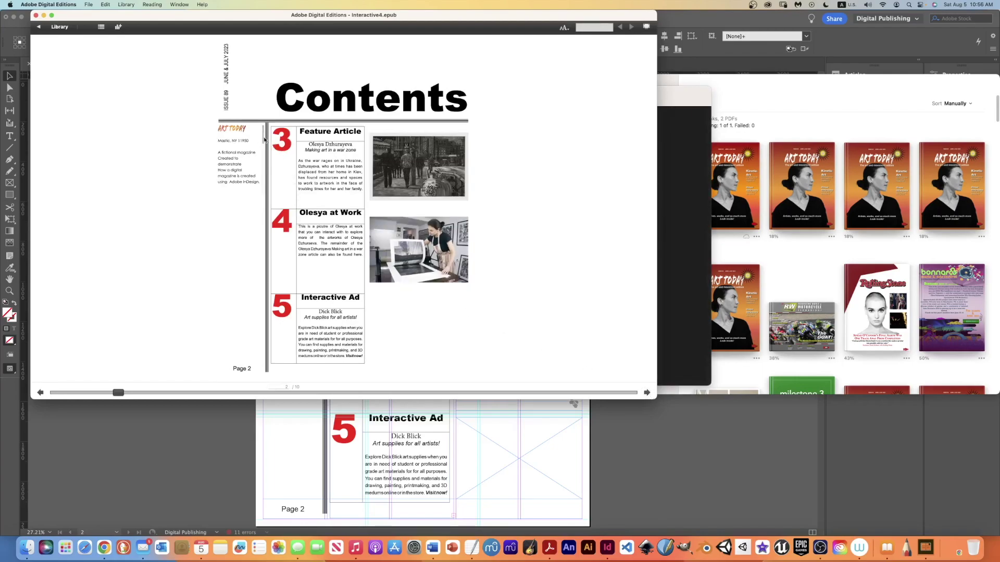
mouse_move(263, 136)
left_mouse_down()
mouse_move(266, 190)
mouse_move(264, 135)
left_mouse_up()
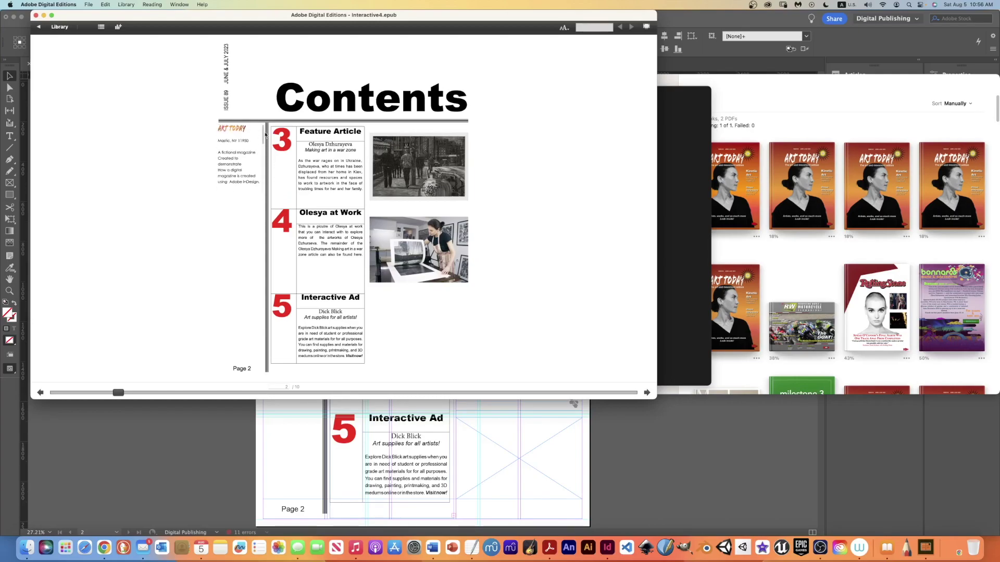
left_click(36, 16)
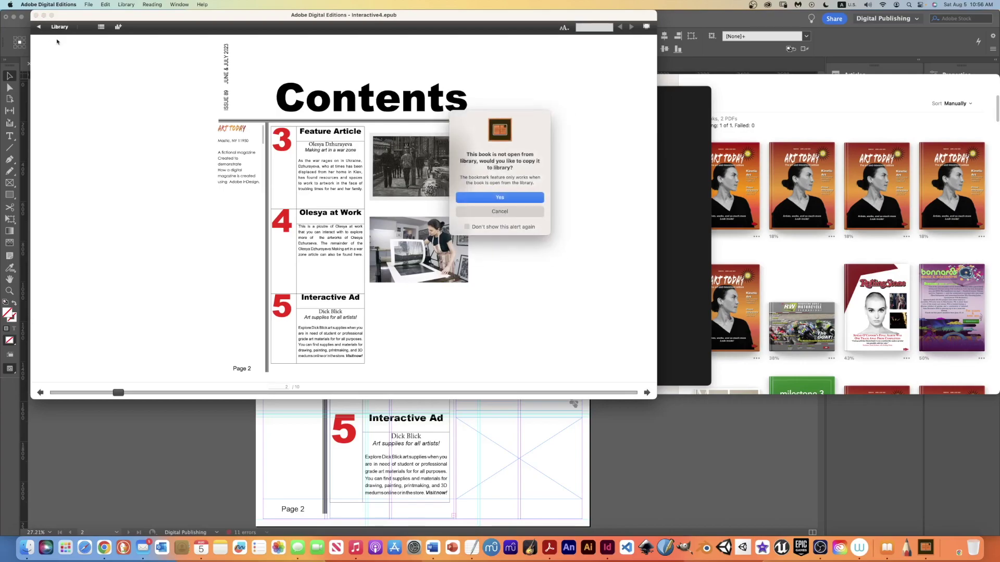
left_click(503, 198)
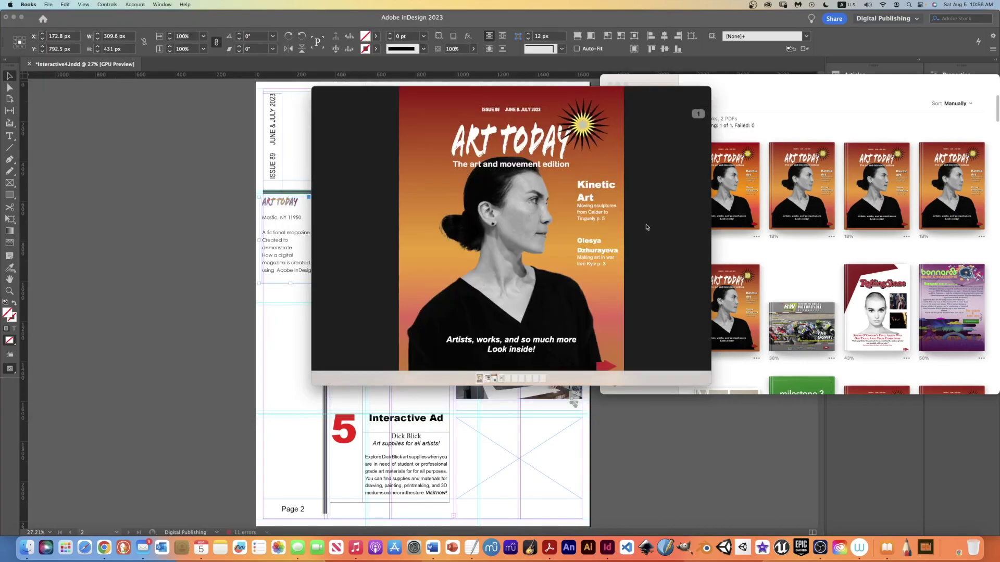
Turn to the Interactive4 Contents page and scroll the ART TODAY masthead frame up and down
mouse_move(707, 231)
left_click(698, 235)
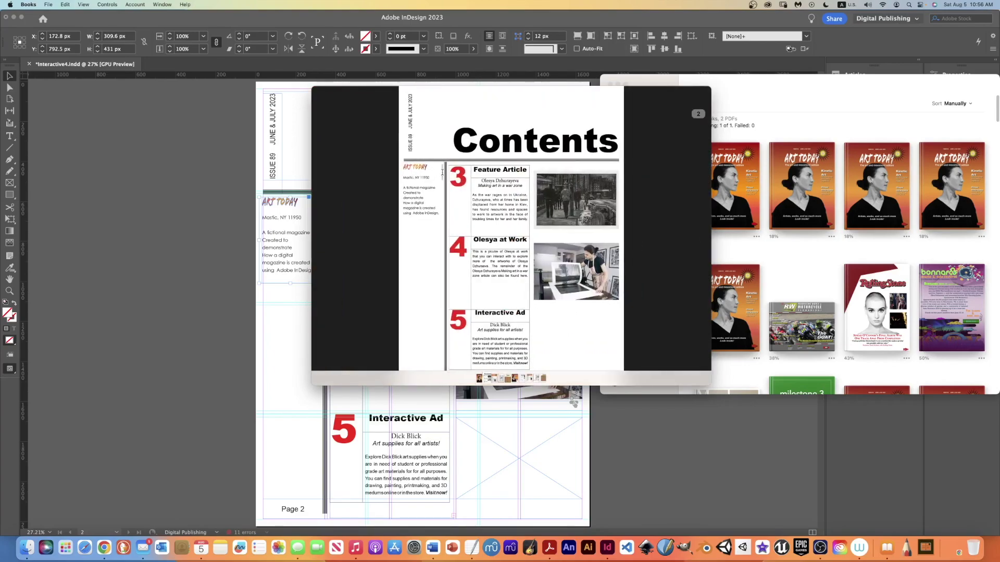
left_click_drag(442, 171, 444, 213)
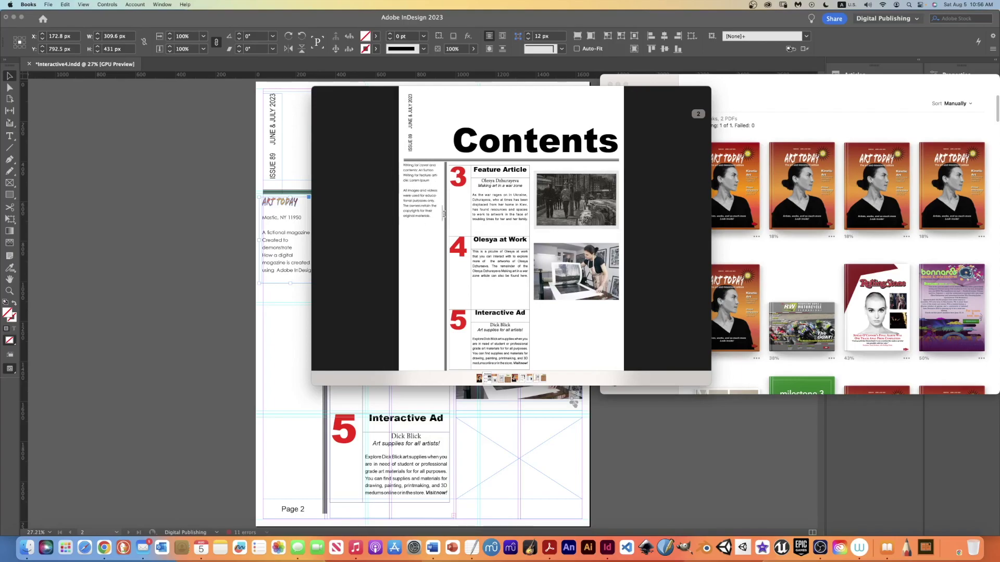
scroll(443, 213, "up", 5)
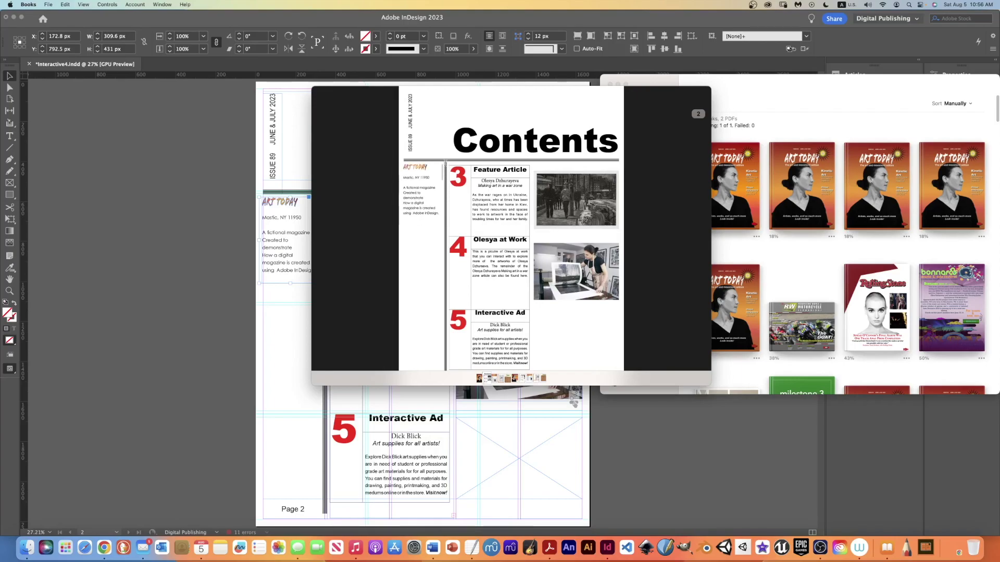
scroll(446, 164, "down", 3)
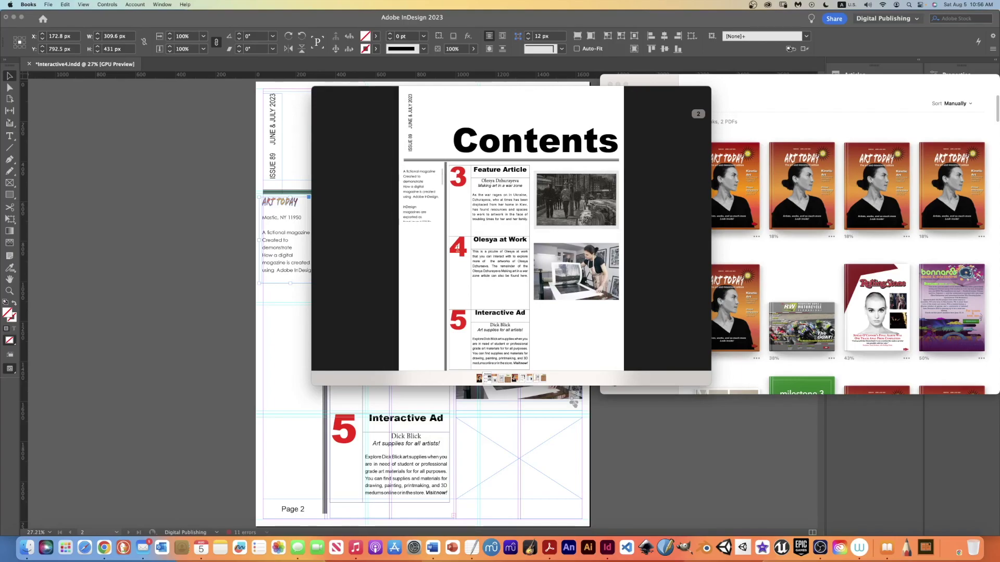
scroll(442, 172, "up", 4)
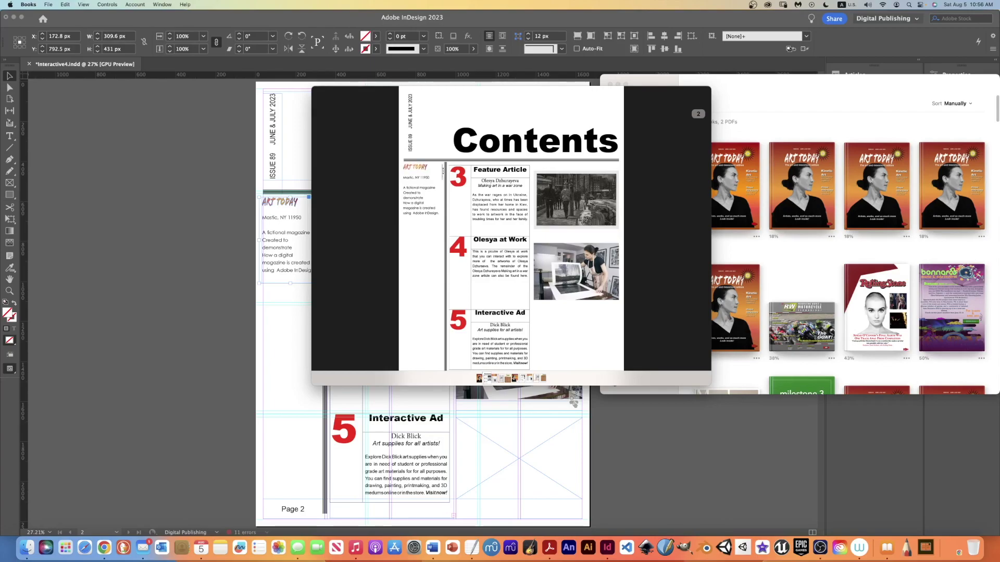
scroll(443, 177, "down", 2)
scroll(420, 190, "up", 5)
mouse_move(321, 97)
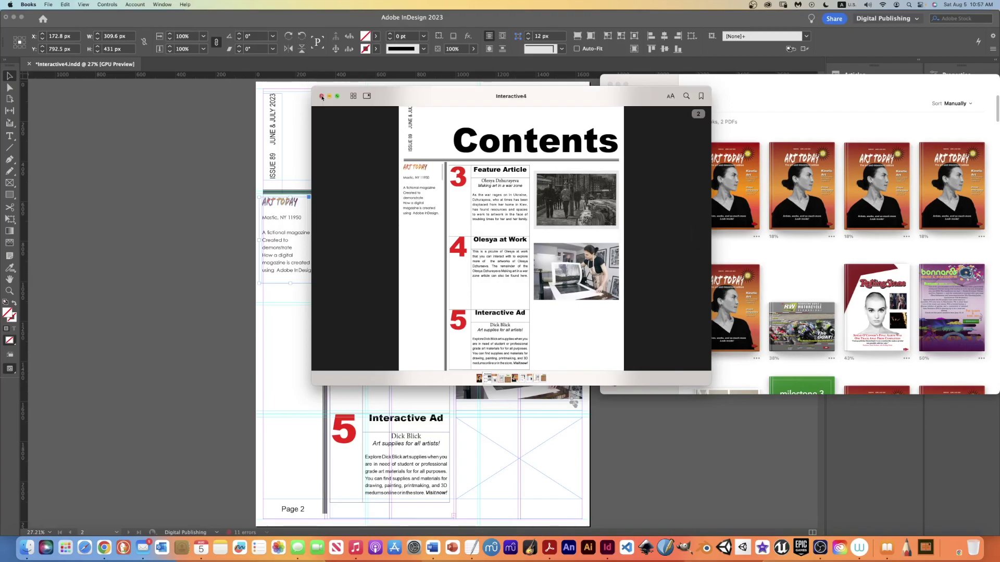